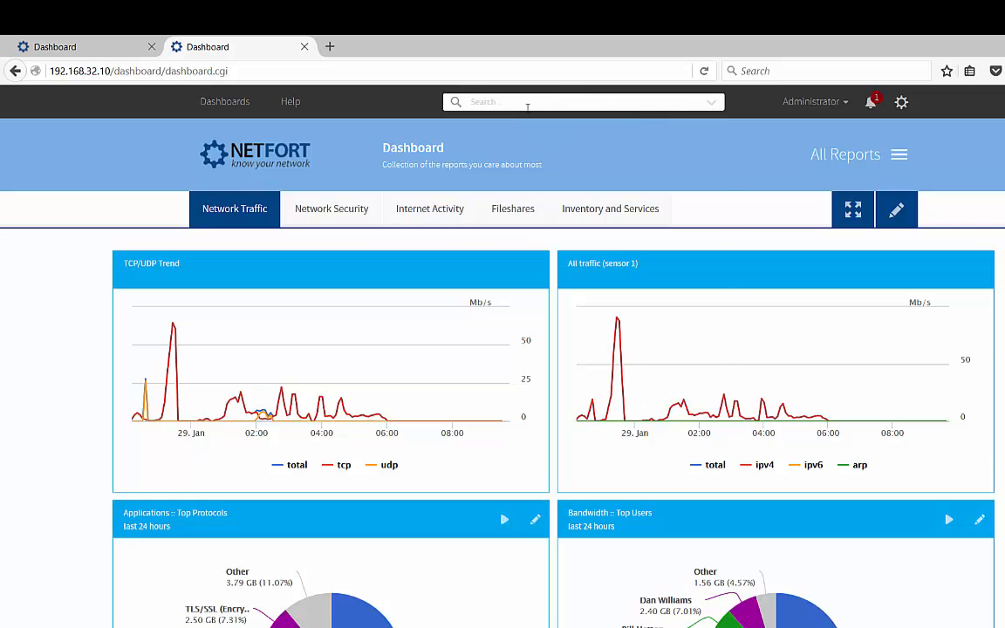
Search the stored data by a user's first name over the last 24 hours and review the Troubleshooting results.
left_click(716, 103)
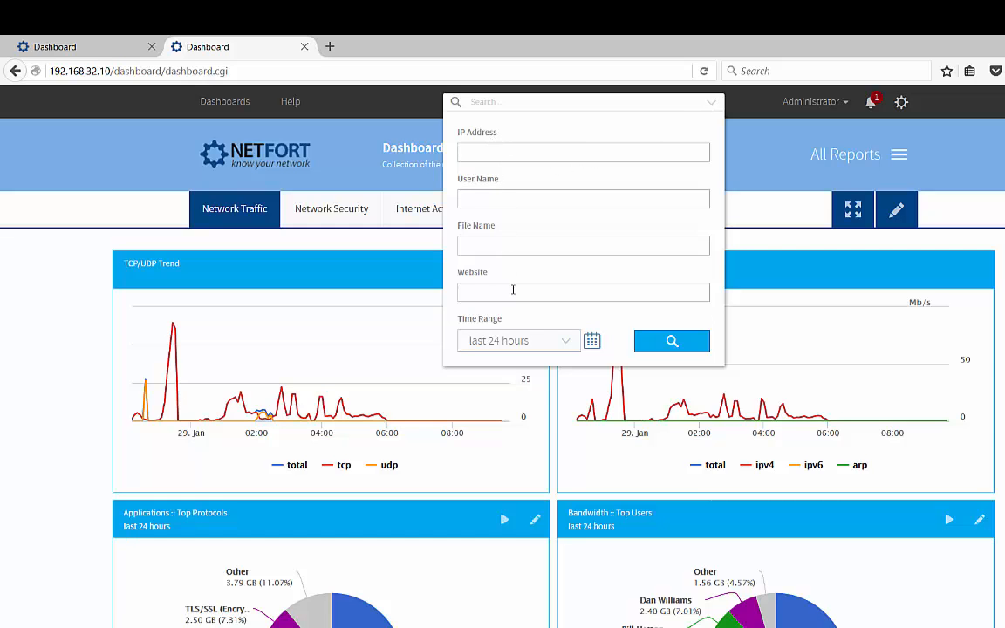
left_click(511, 205)
type("bill")
left_click(669, 343)
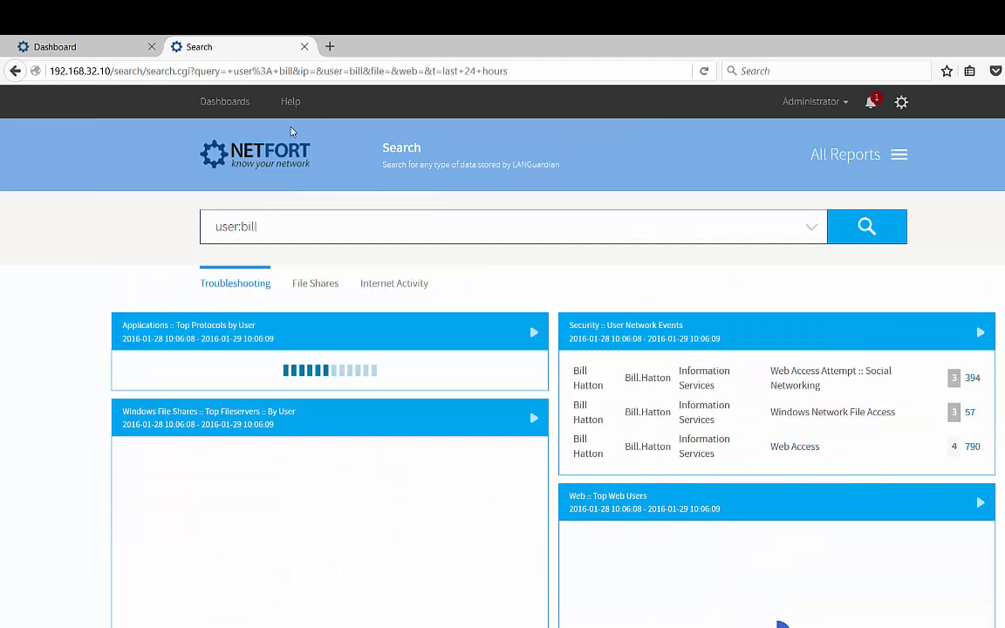
scroll(374, 185, "down", 3)
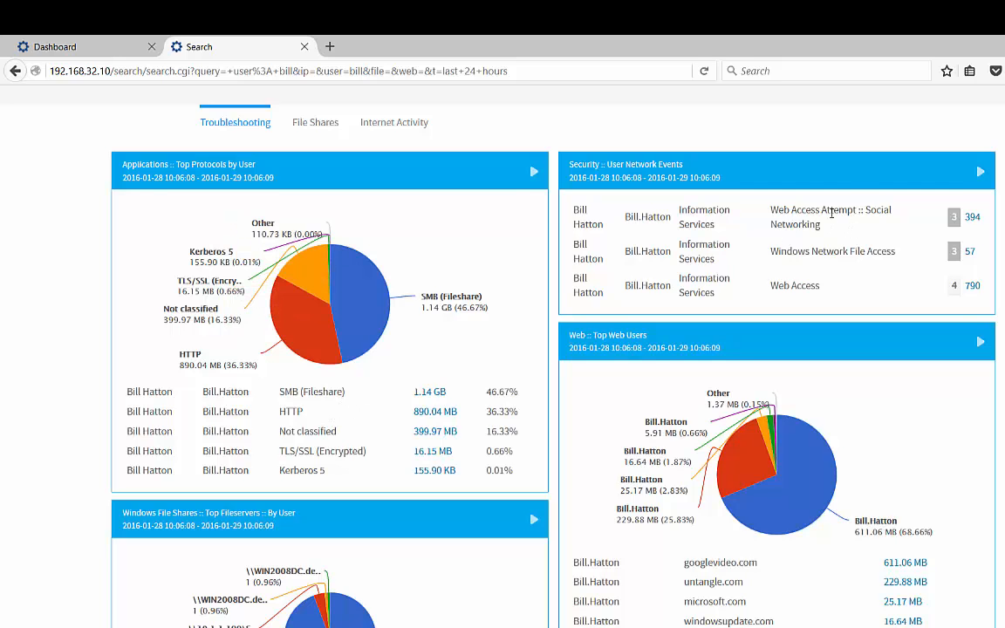
scroll(825, 225, "down", 2)
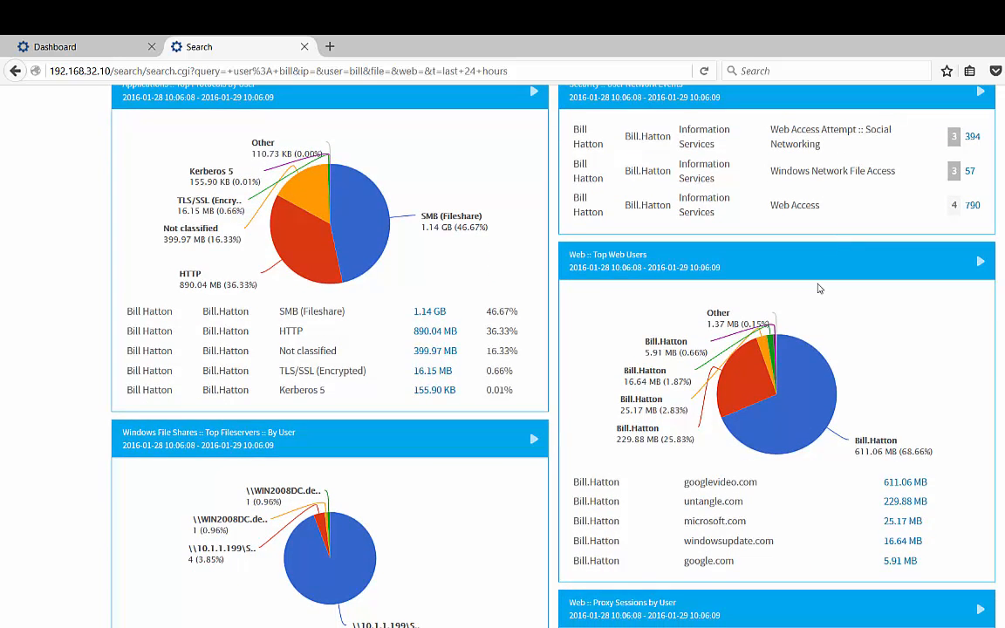
scroll(578, 569, "down", 5)
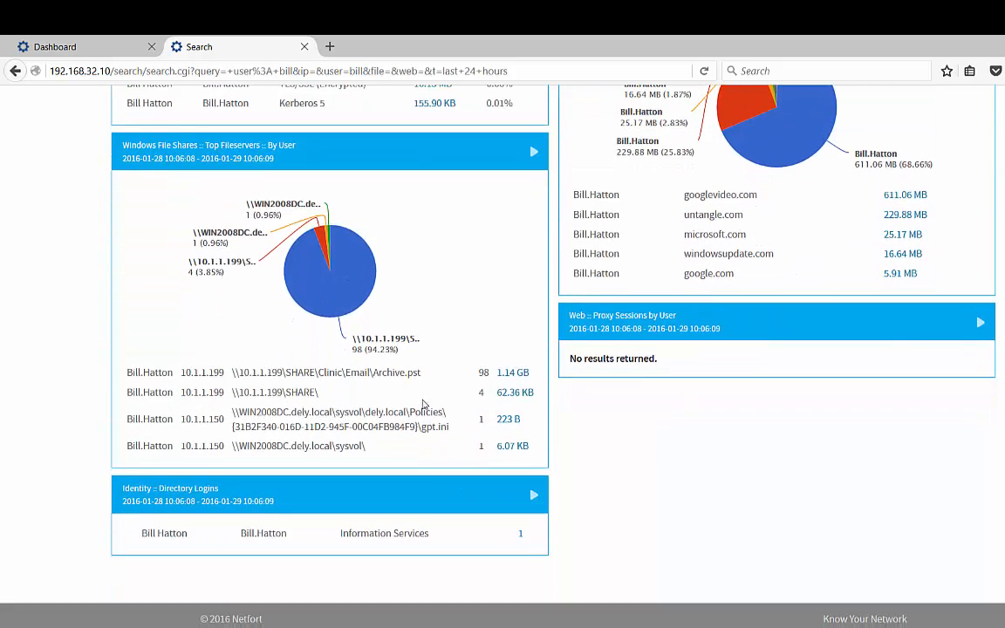
scroll(425, 506, "up", 10)
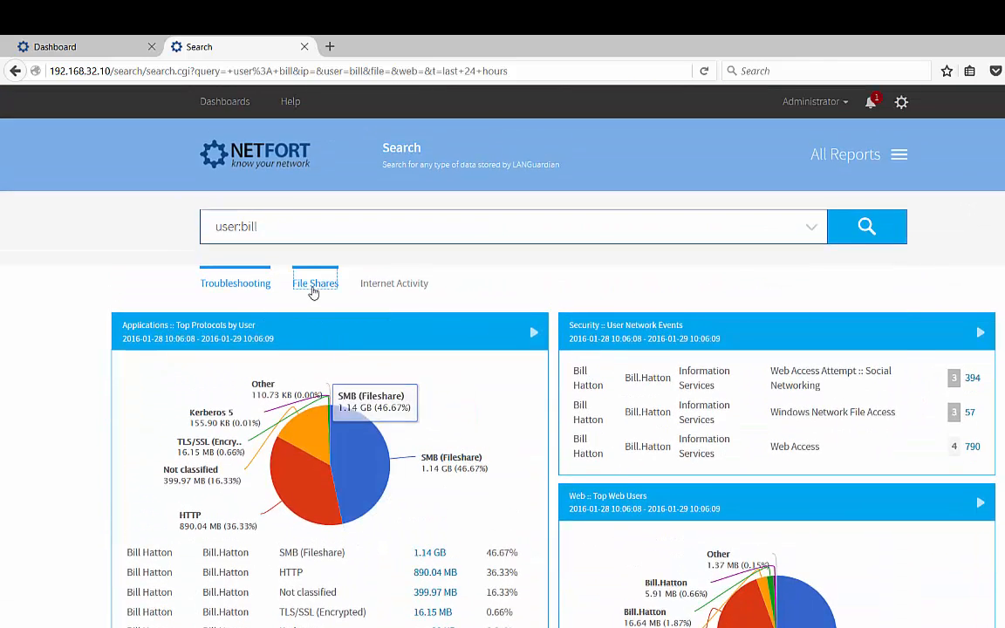
Show the File Shares results for the searched user and review the fileserver, volume and filename reports.
left_click(313, 285)
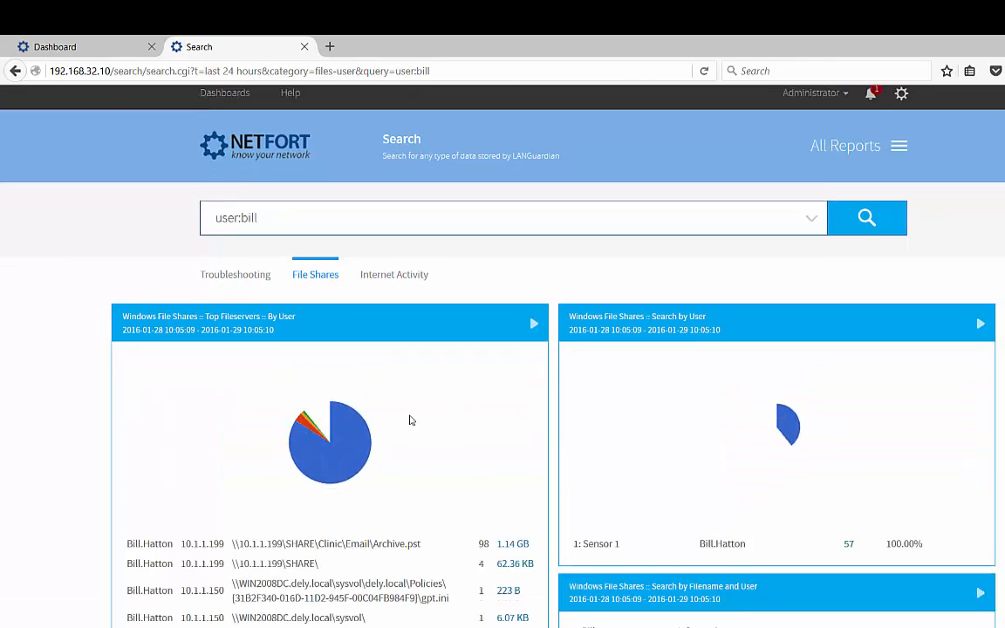
scroll(375, 423, "down", 3)
scroll(528, 436, "down", 3)
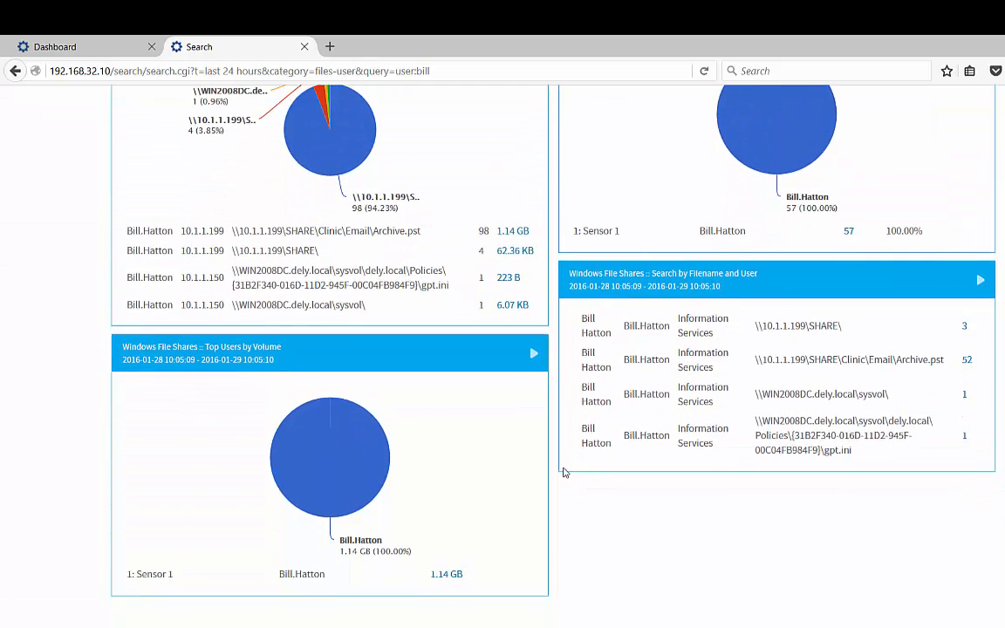
scroll(558, 471, "up", 4)
scroll(556, 476, "up", 2)
Show the user's Internet Activity results and examine the microsoft.com download path under Top Website Domains and Resources by User.
left_click(404, 287)
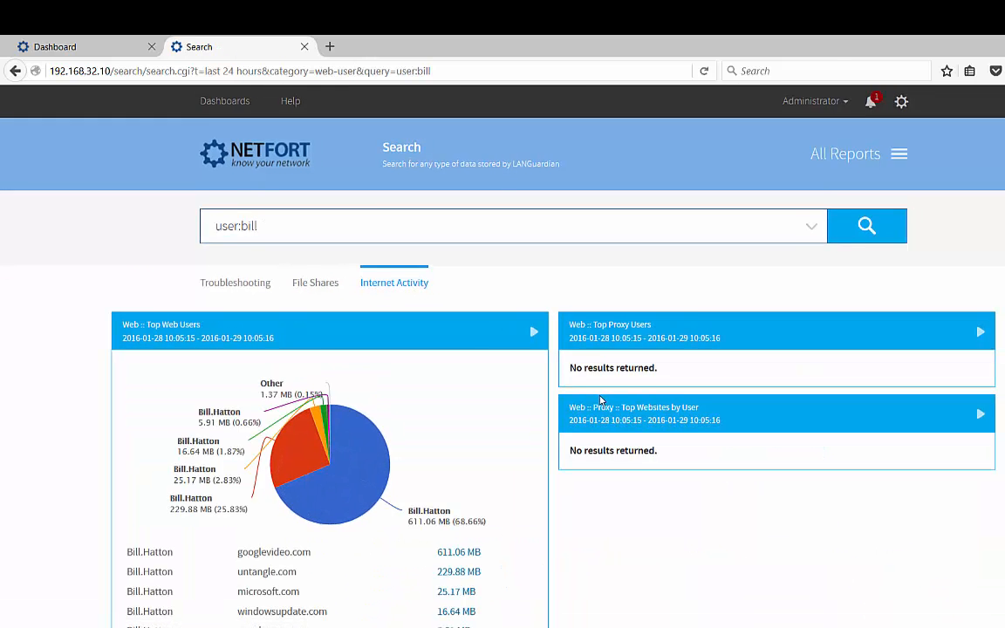
scroll(599, 398, "down", 3)
scroll(594, 393, "down", 8)
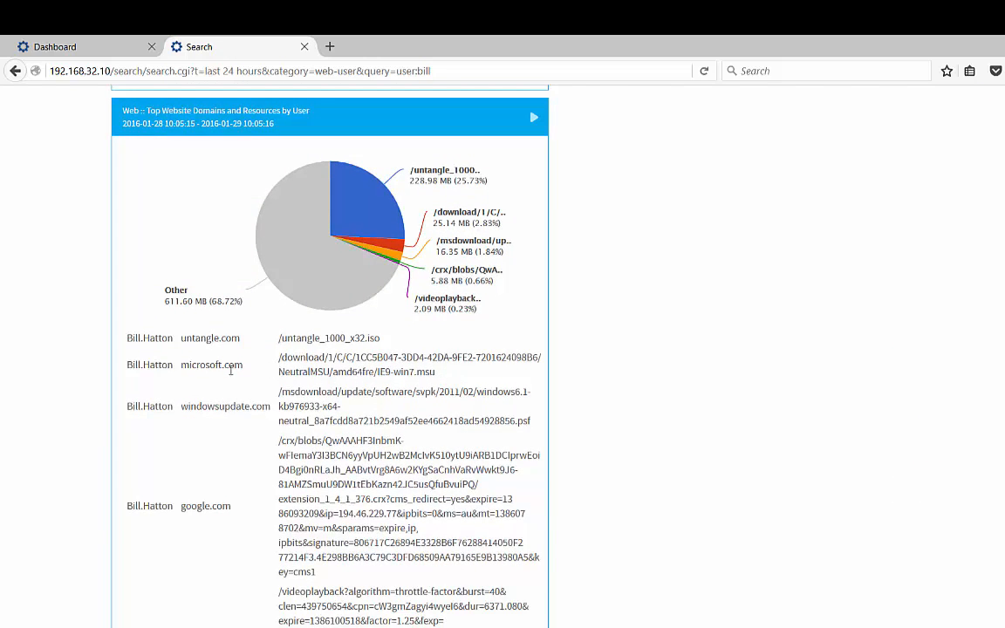
double_click(186, 364)
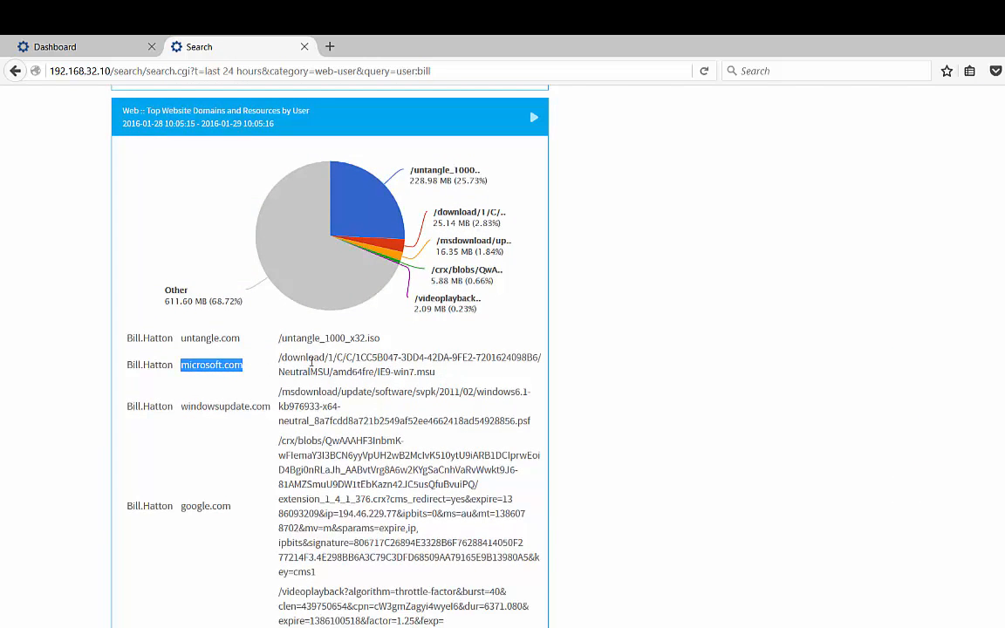
left_click_drag(287, 357, 306, 358)
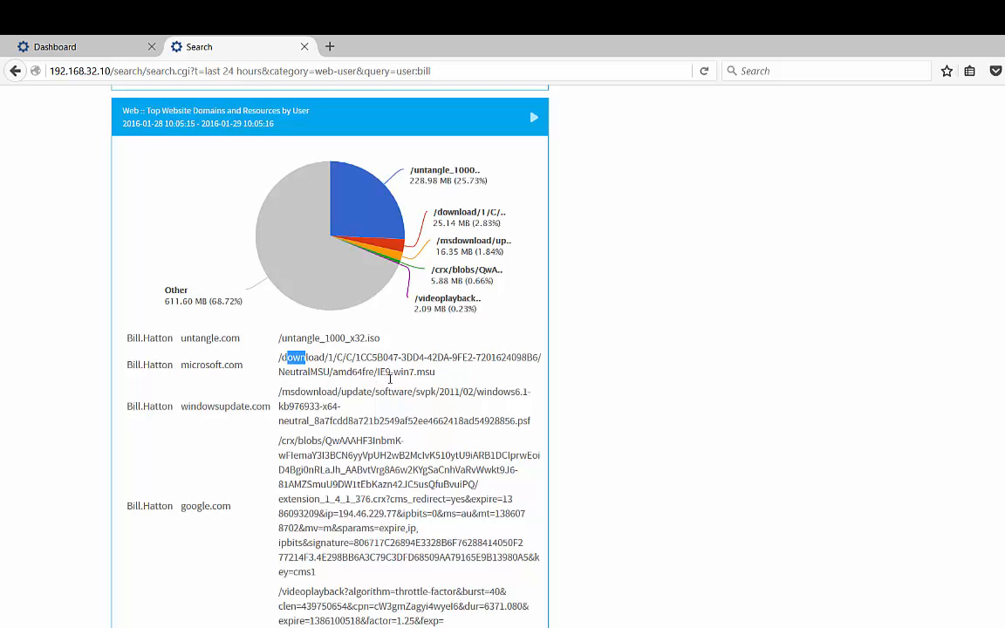
left_click_drag(434, 372, 331, 372)
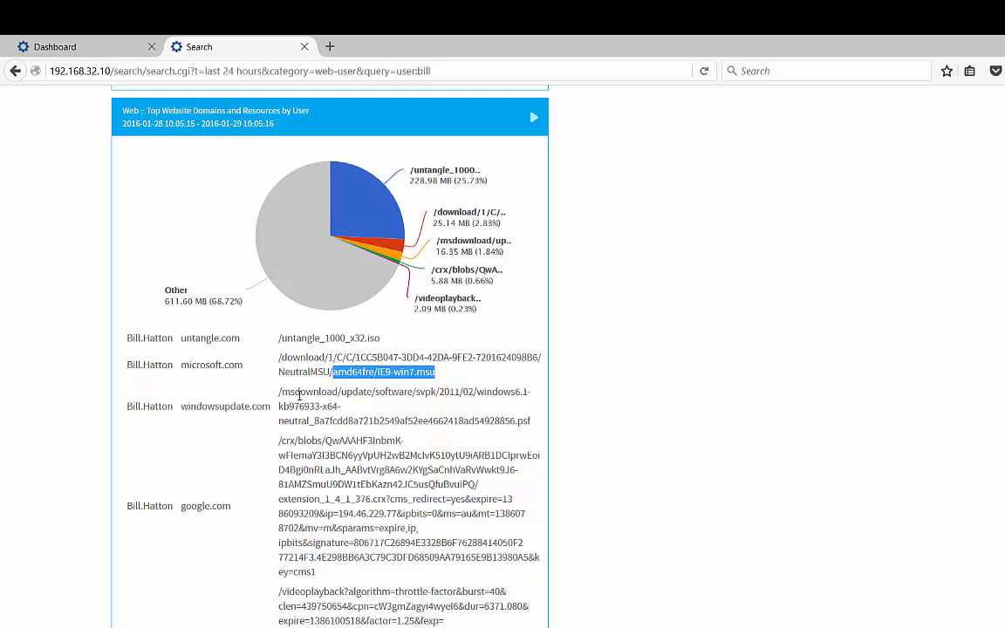
Examine the googlevideo.com video playback resource among the user's top website domains and resources.
scroll(302, 397, "down", 2)
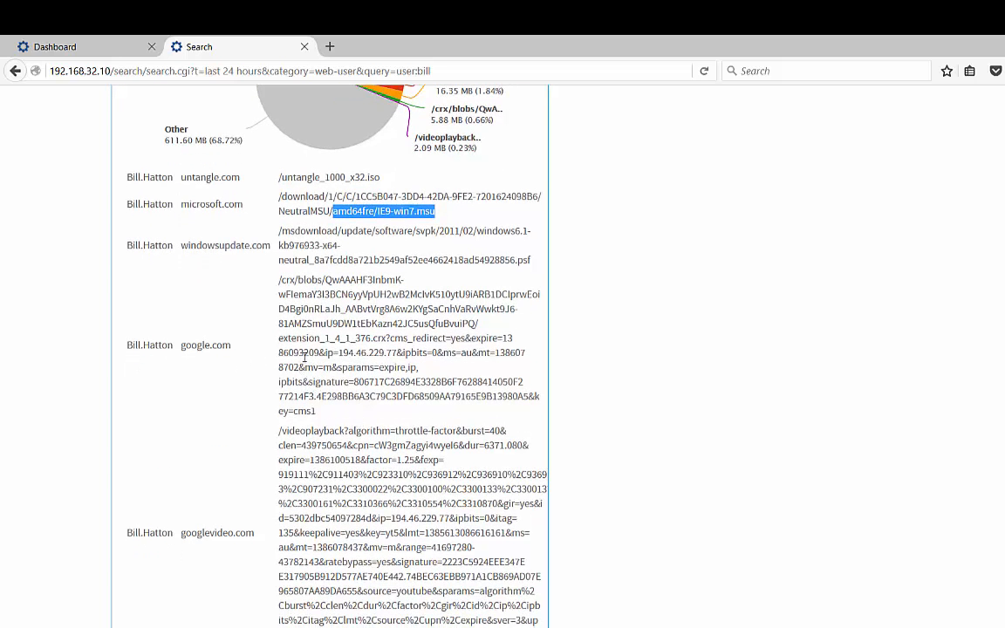
left_click_drag(299, 431, 365, 448)
scroll(367, 450, "down", 3)
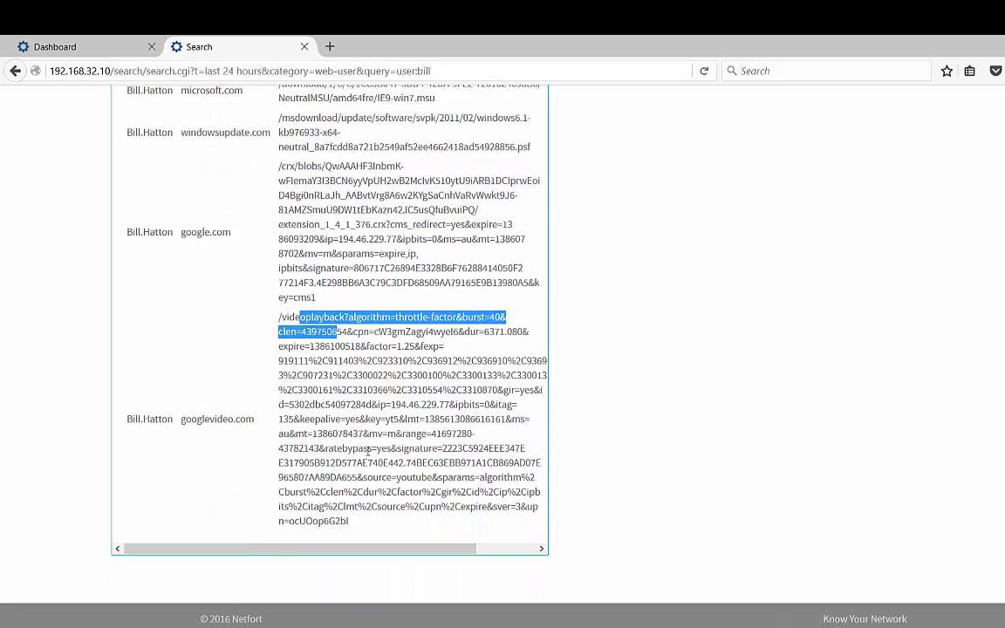
scroll(367, 450, "up", 10)
scroll(367, 451, "down", 10)
left_click_drag(393, 477, 437, 474)
scroll(391, 426, "up", 15)
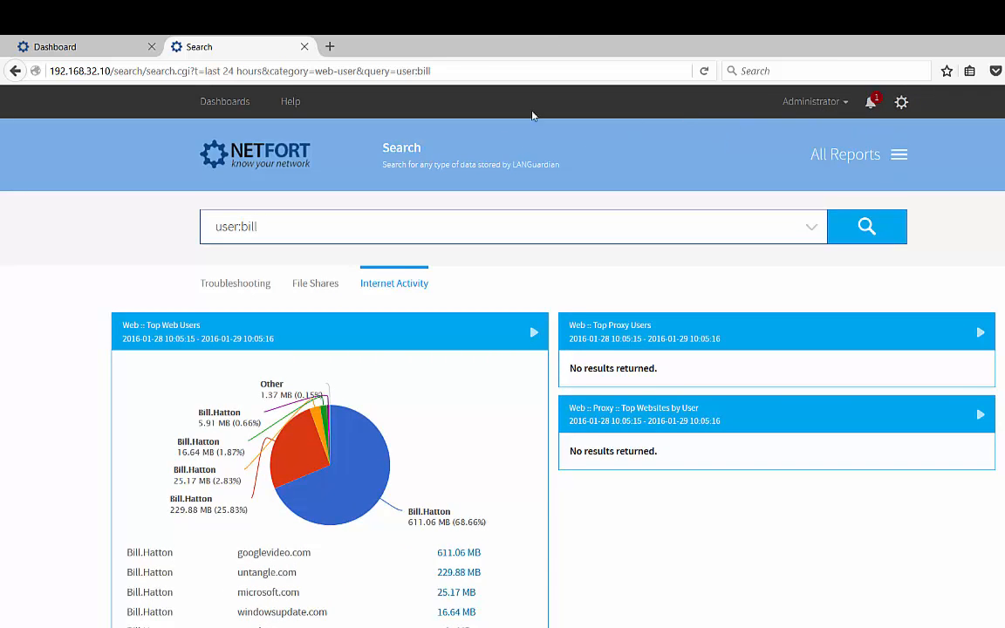
Return to the dashboard, look up reports matching "top" in the search, and clear the search text again.
left_click(270, 155)
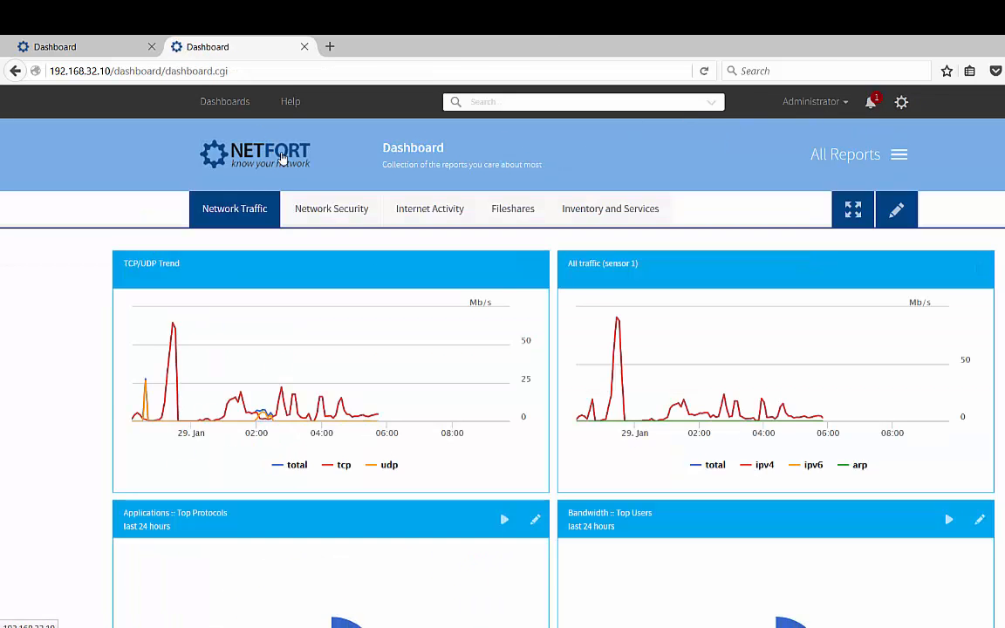
left_click(714, 104)
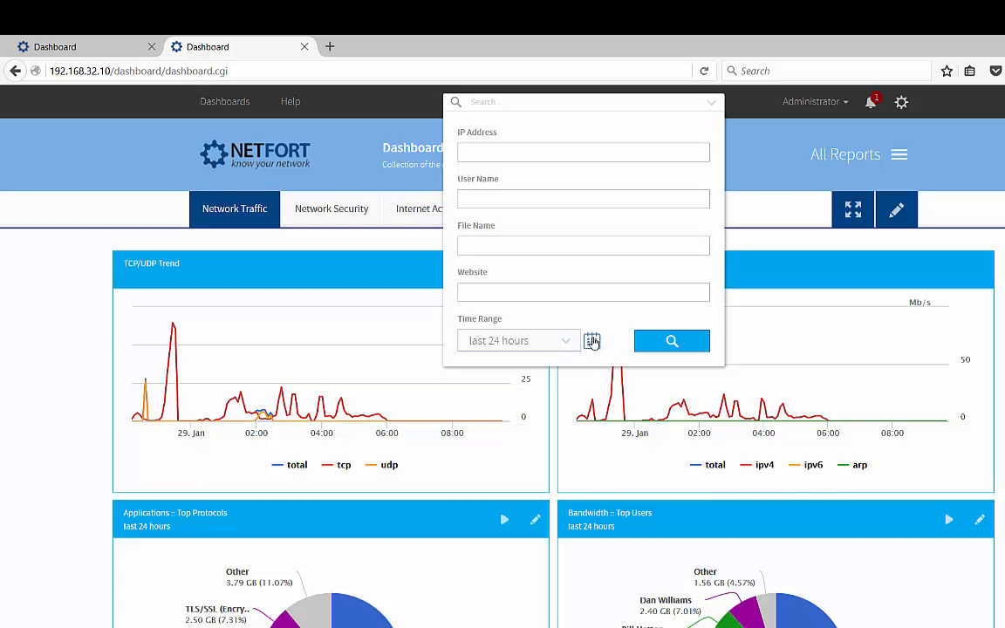
left_click(477, 102)
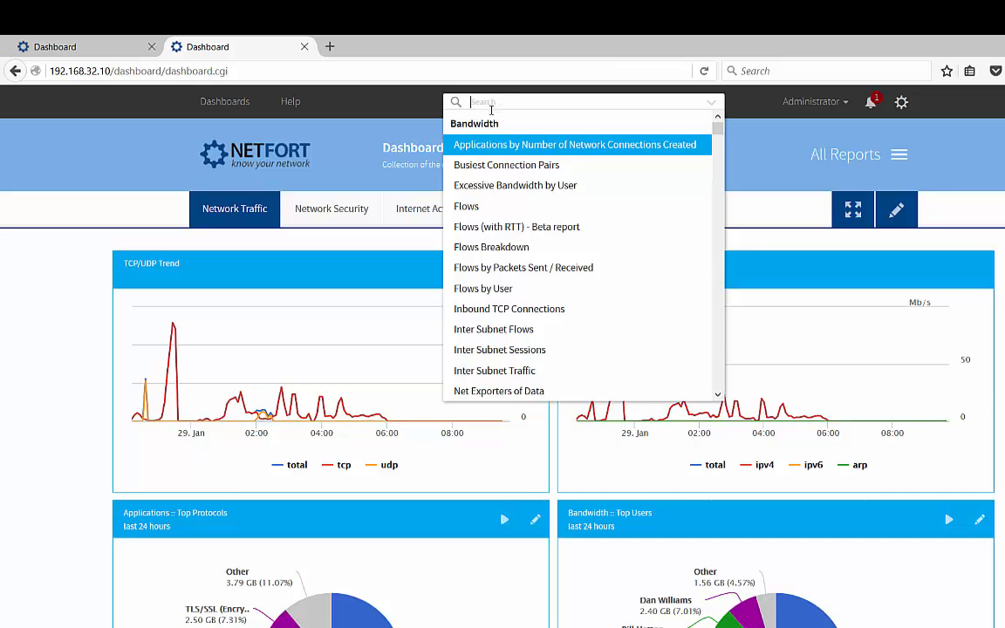
type("top")
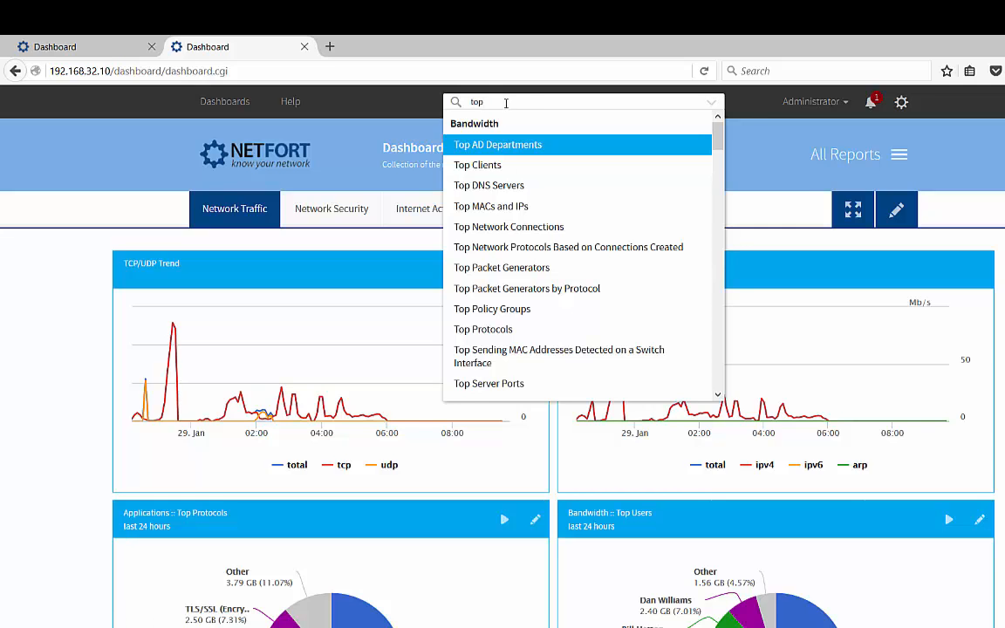
left_click_drag(588, 101, 348, 73)
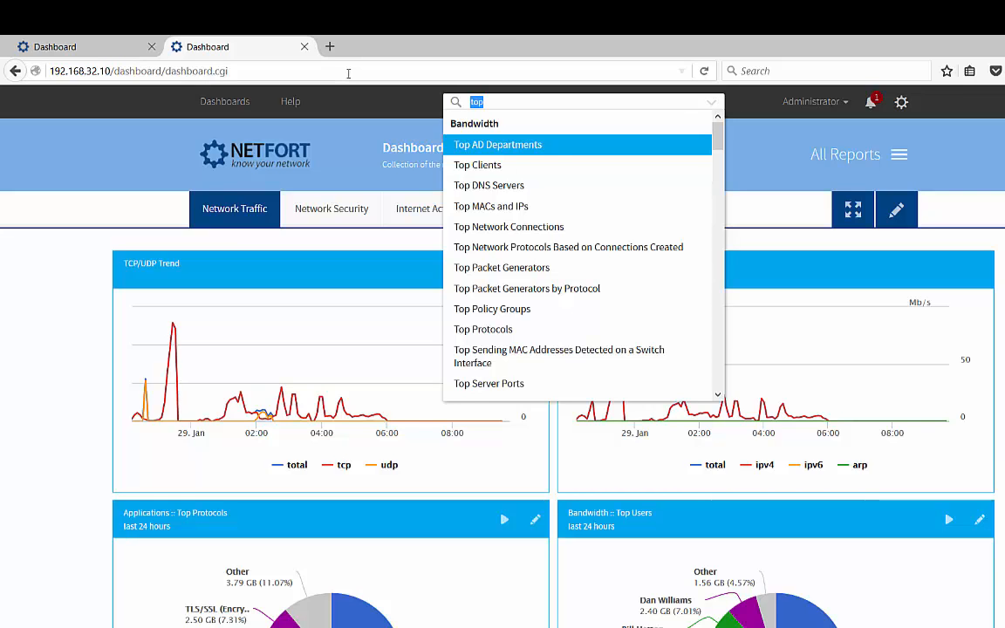
key("BackSpace")
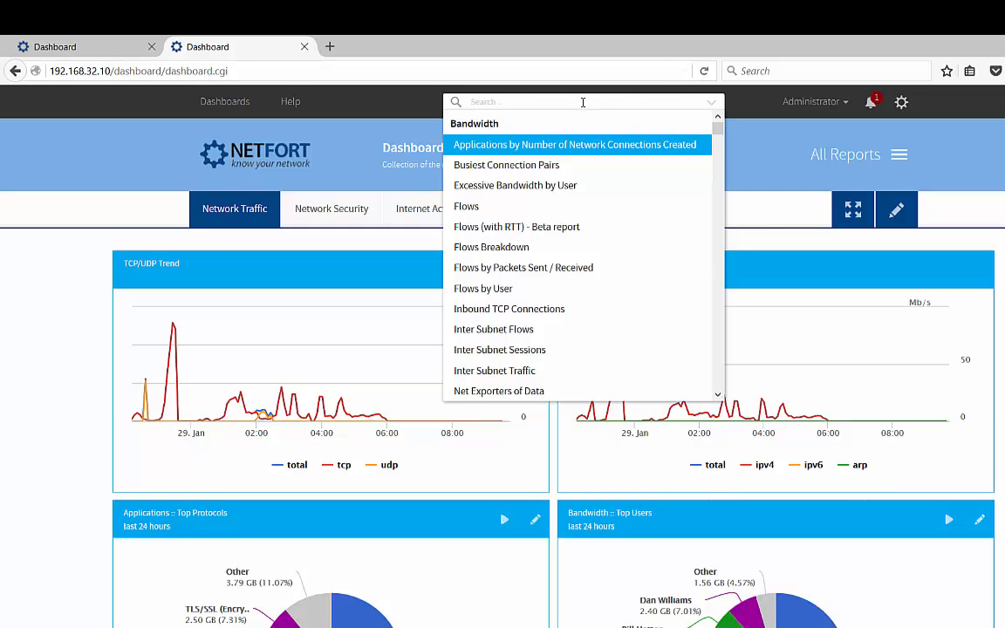
left_click(752, 141)
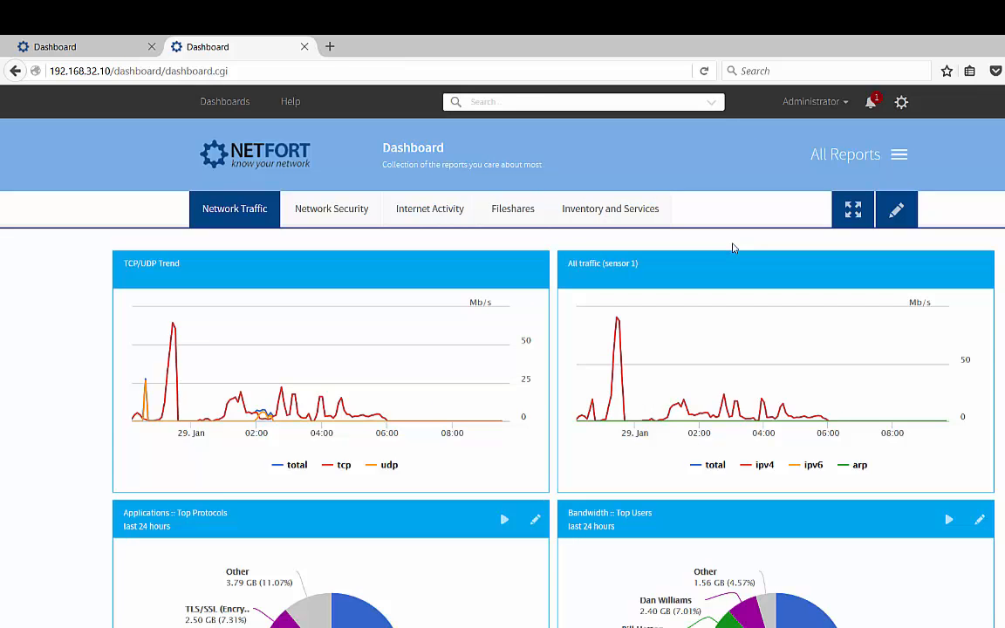
Run the Security Top Network Events report for the last 24 hours and review its chart and signatures.
left_click(899, 156)
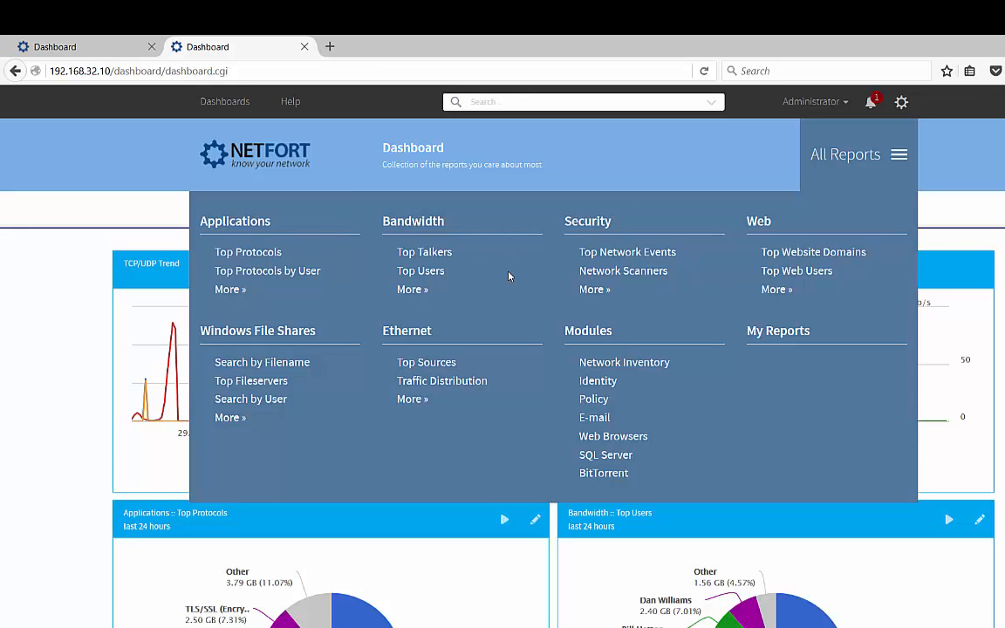
left_click(646, 253)
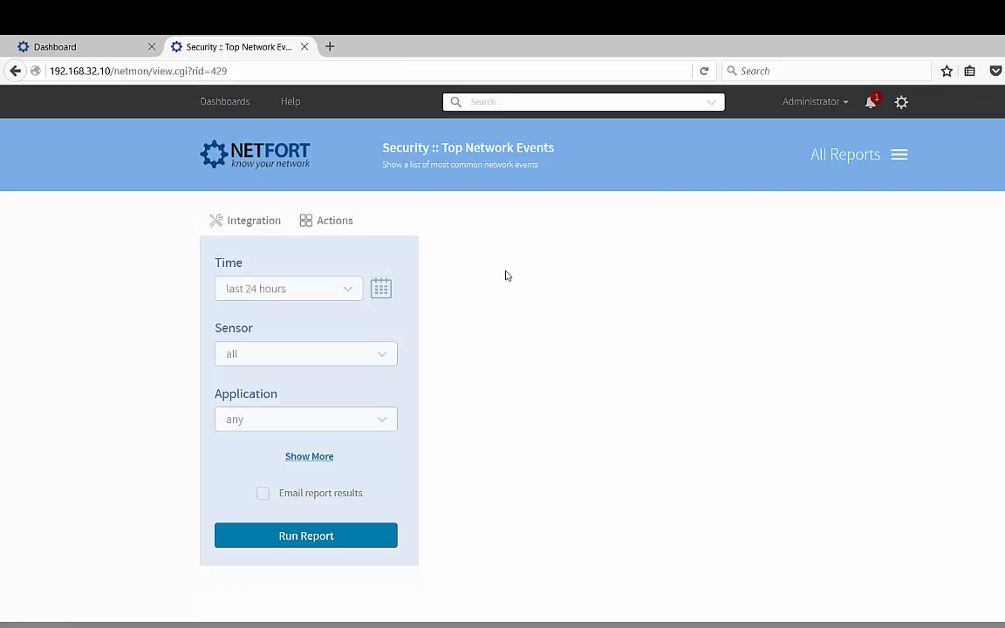
left_click(341, 534)
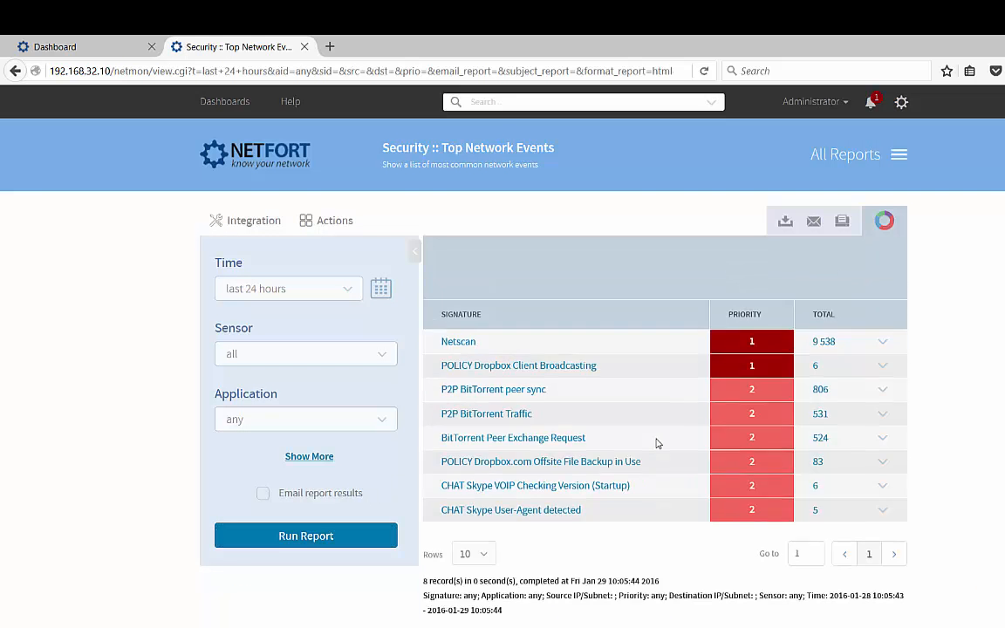
scroll(659, 444, "down", 3)
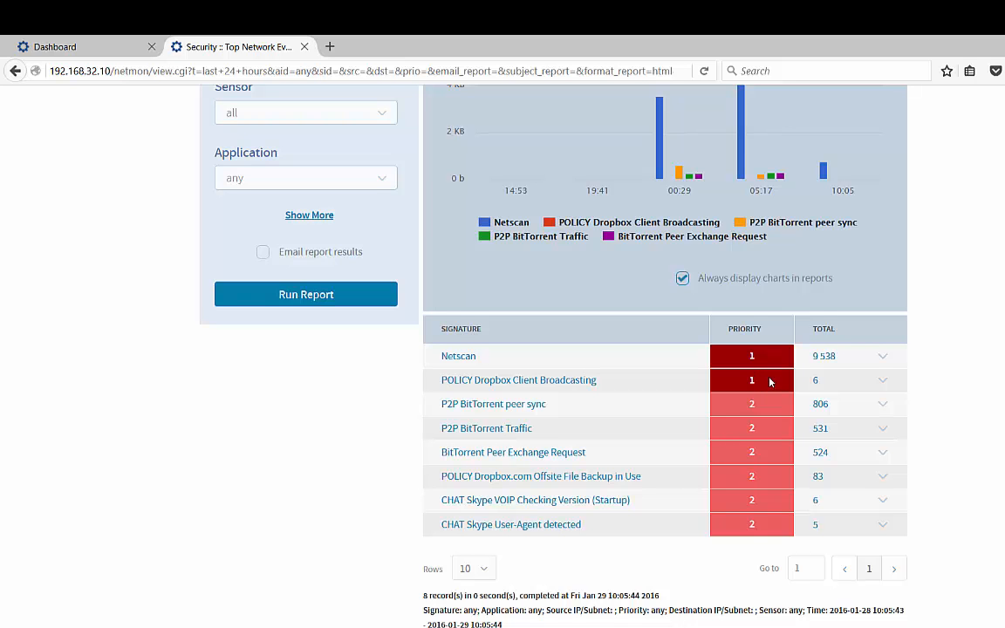
scroll(769, 382, "up", 5)
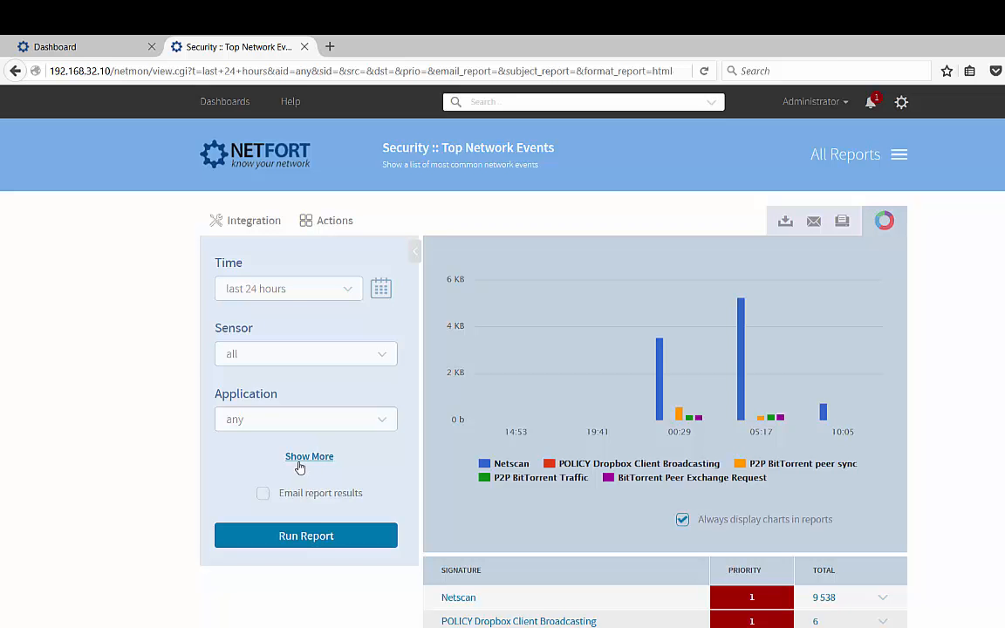
Expand the Top Network Events report filters, set the priority to 1, and rerun the report.
scroll(299, 466, "down", 2)
scroll(305, 366, "down", 2)
left_click(310, 297)
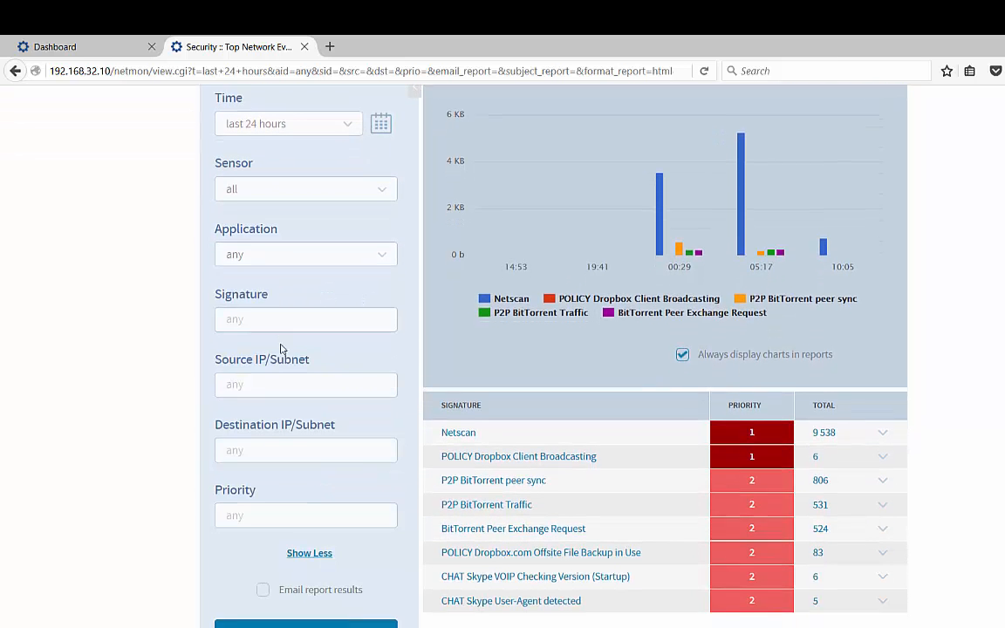
scroll(271, 349, "down", 3)
left_click(263, 356)
type("1")
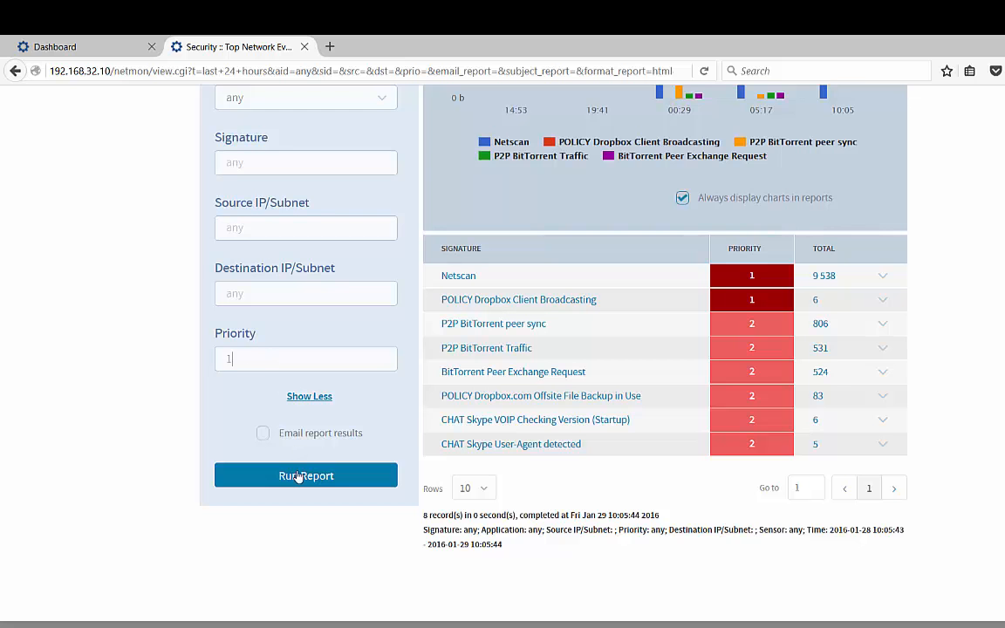
left_click(303, 475)
scroll(696, 454, "down", 3)
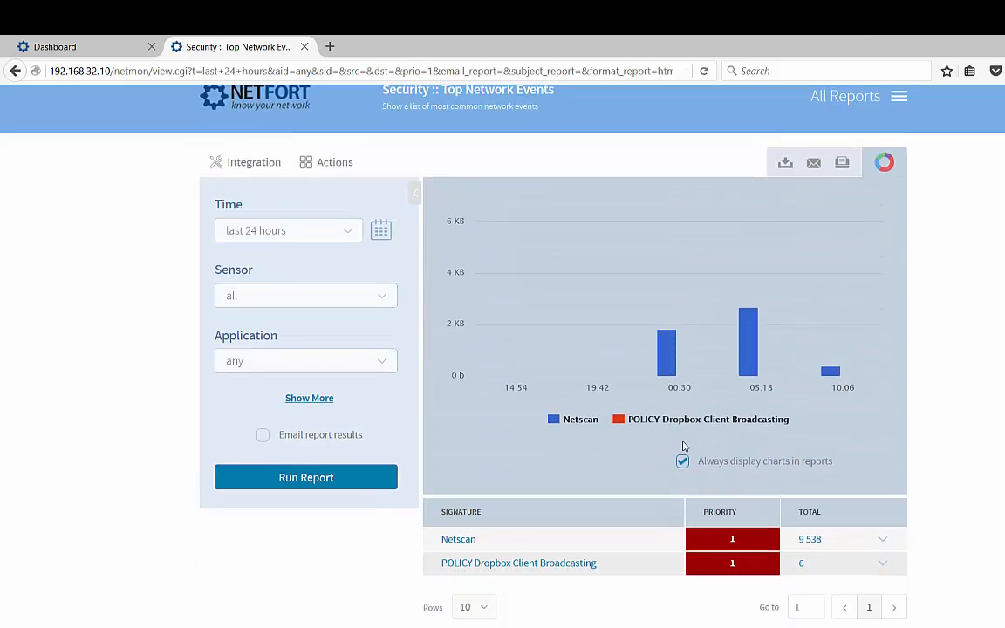
scroll(685, 350, "up", 3)
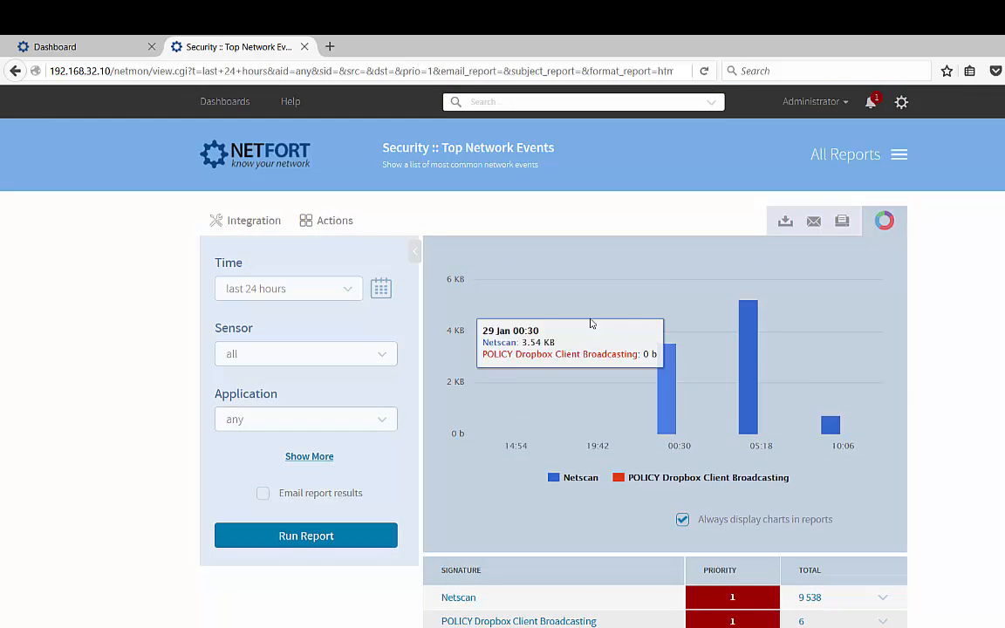
Duplicate the filtered Top Network Events report as "All Priority 1 Events" with the description "P1 Events" and save it.
left_click(336, 224)
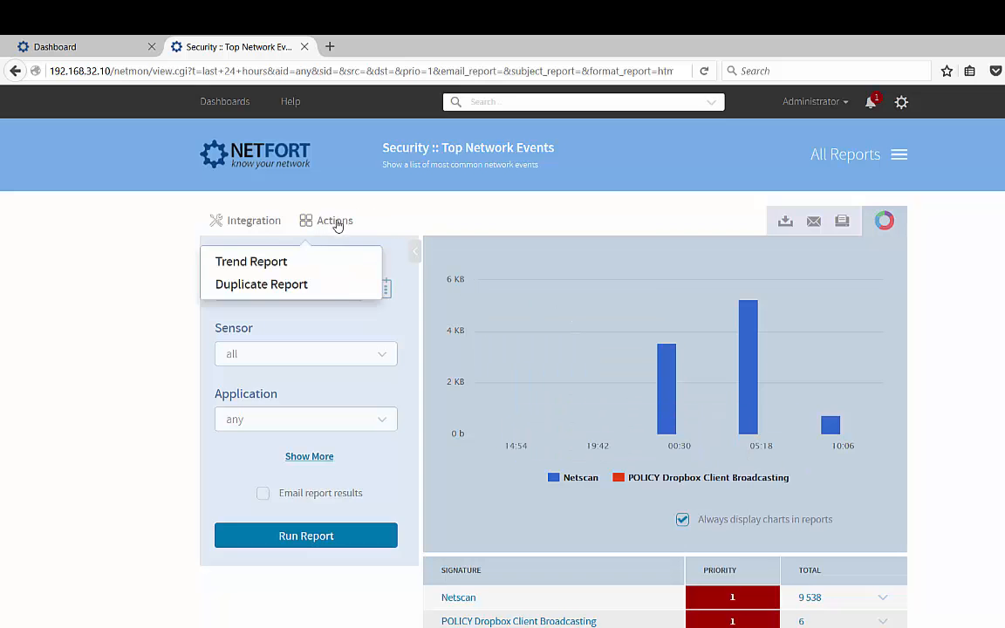
left_click(263, 285)
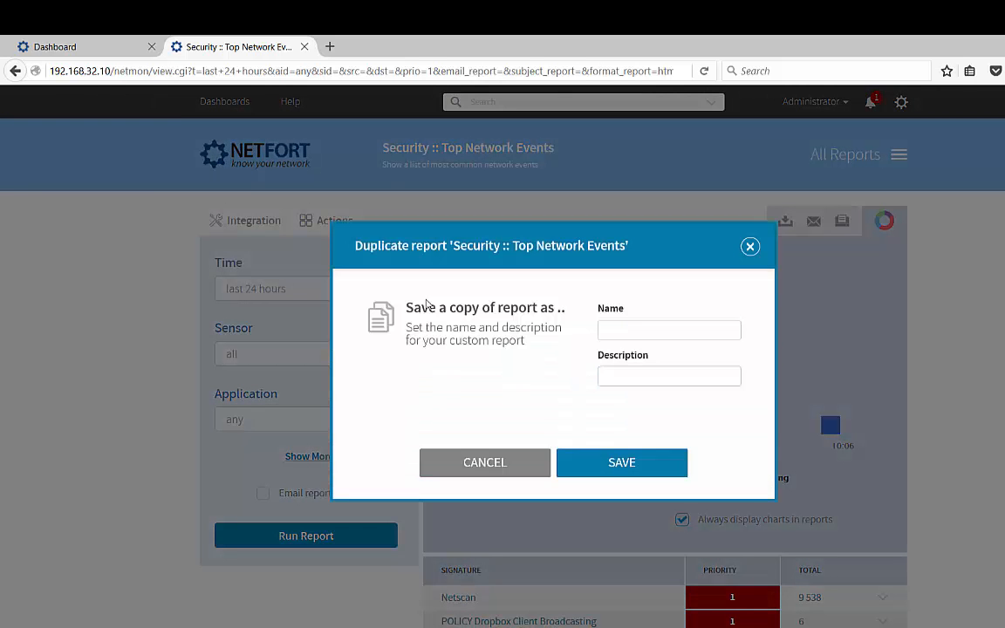
left_click(644, 329)
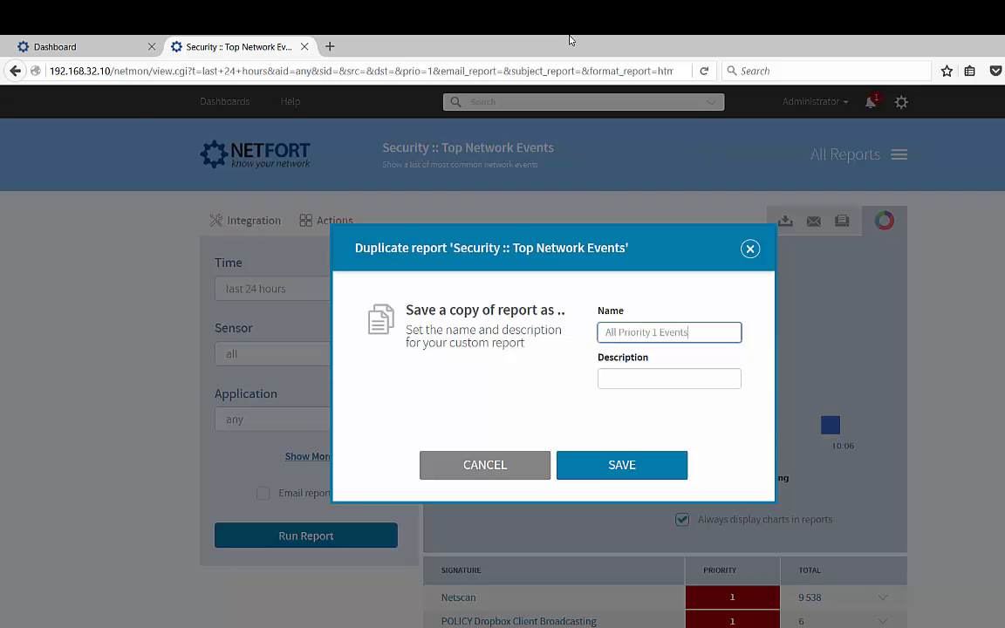
key("Tab")
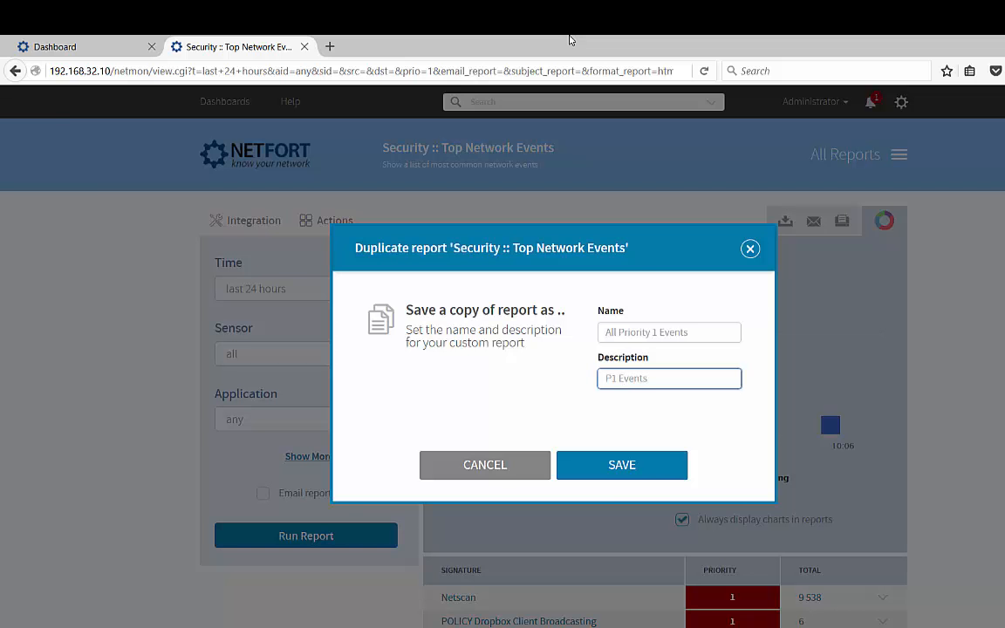
type("P1 Events")
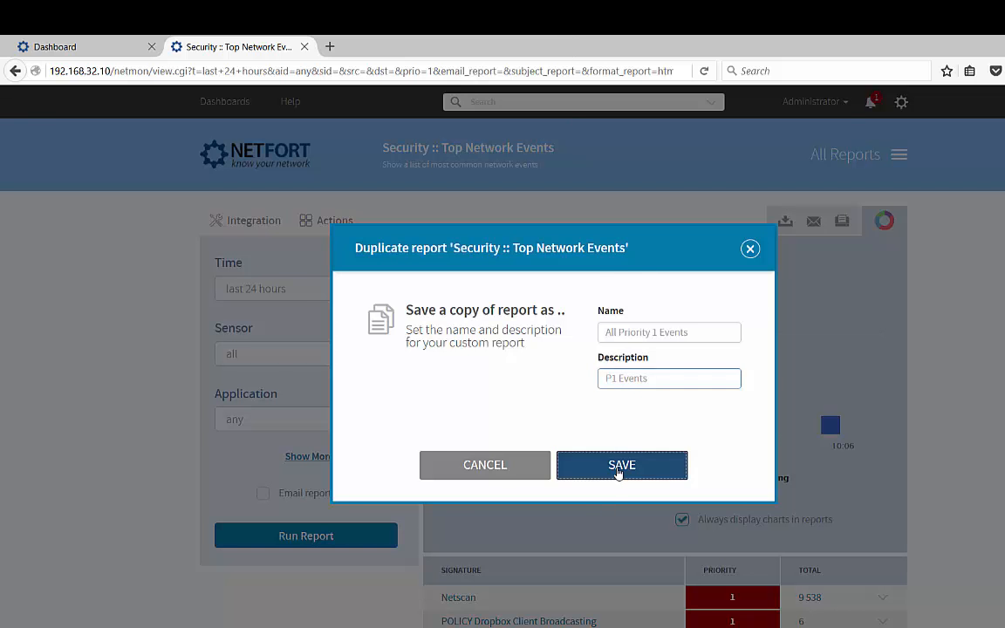
left_click(619, 475)
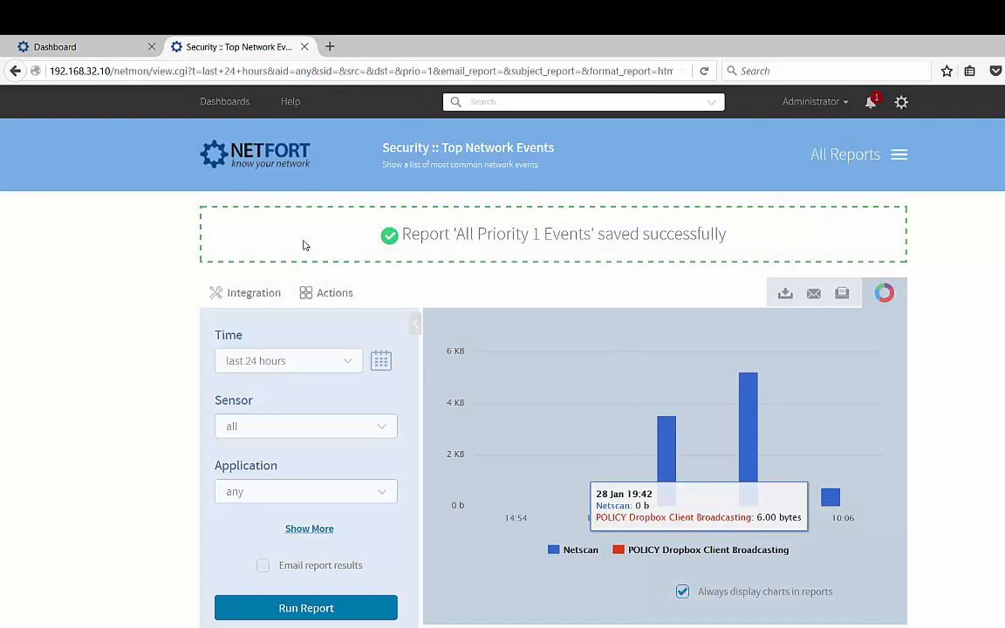
Create a trend from the filtered Top Network Events report, named "All Priority 1 Events", with the Total column trended.
left_click(329, 293)
left_click(264, 338)
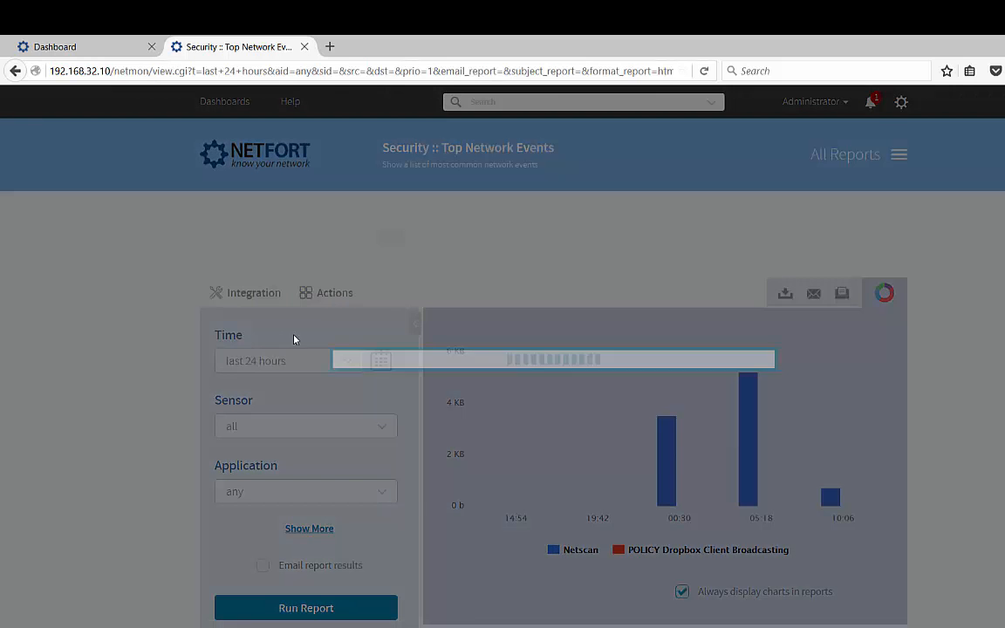
left_click(620, 333)
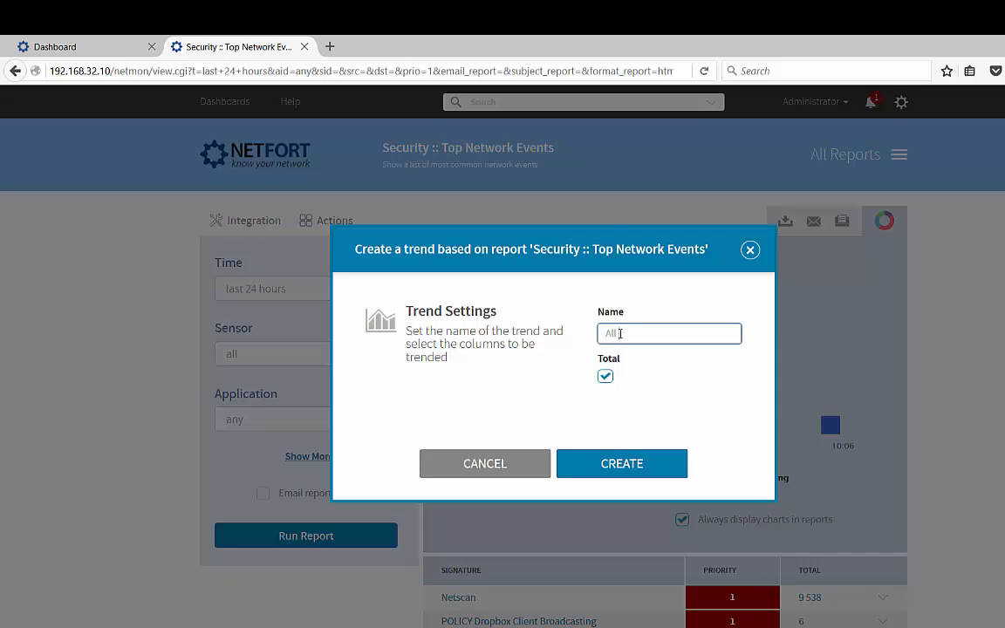
type("All Priority 1 Events")
left_click(639, 471)
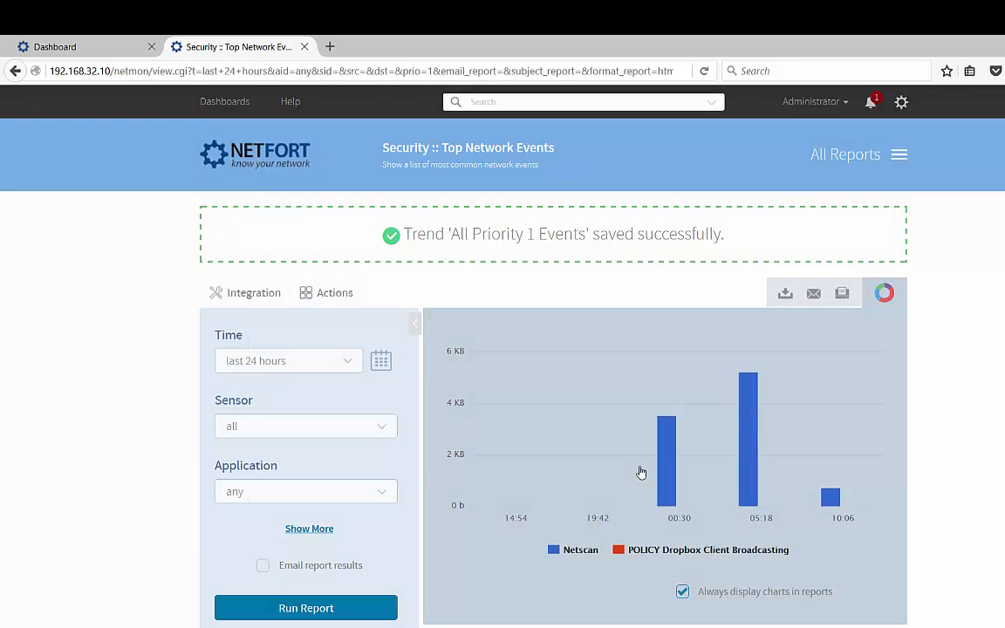
mouse_move(604, 435)
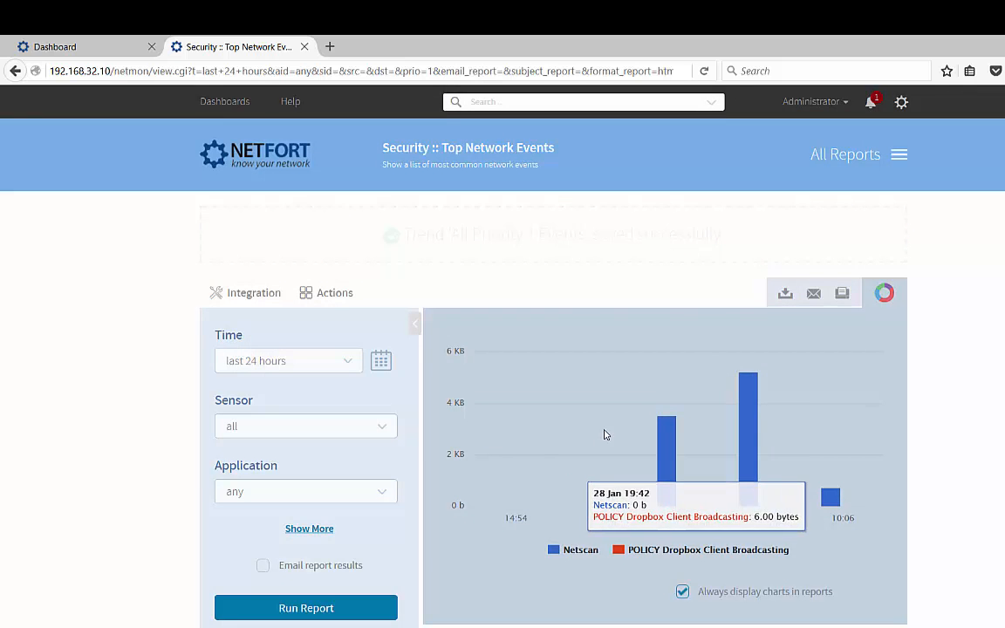
left_click(603, 435)
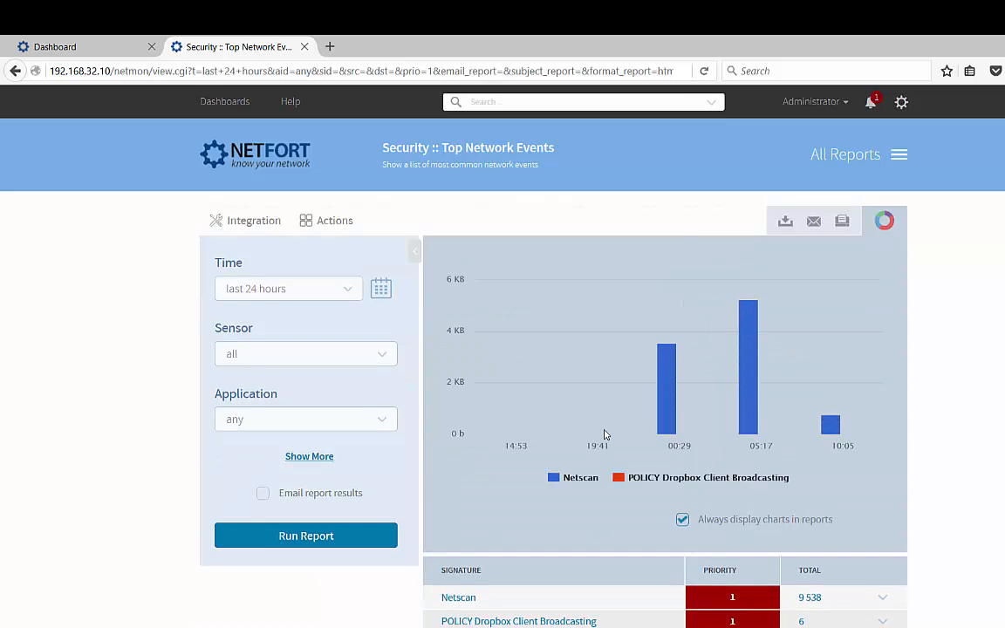
Search the reports for "prio" and open the custom All Priority 1 Events report.
left_click(515, 101)
type("priot")
key("BackSpace")
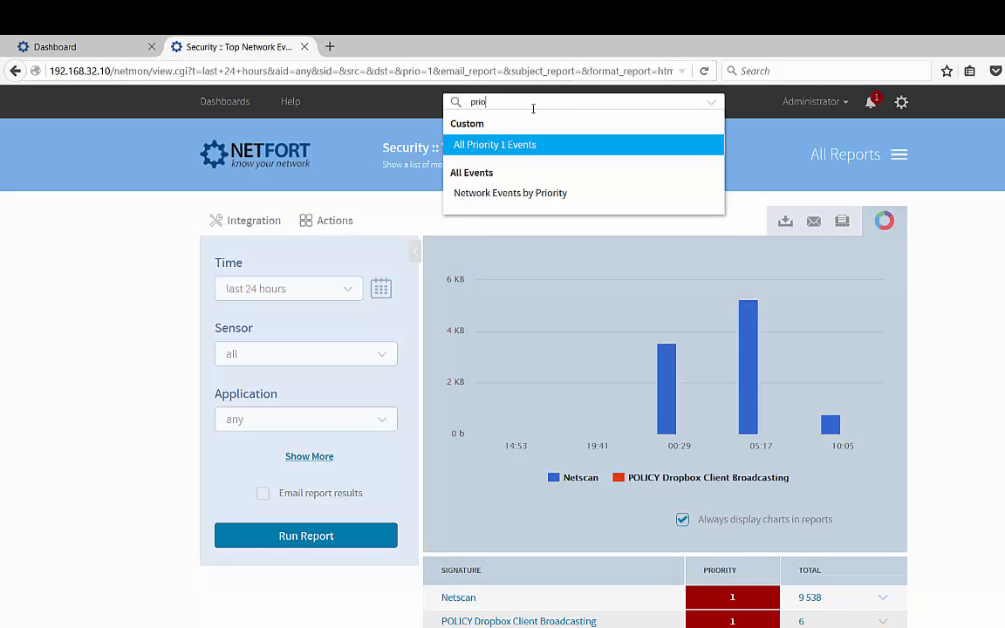
left_click(523, 146)
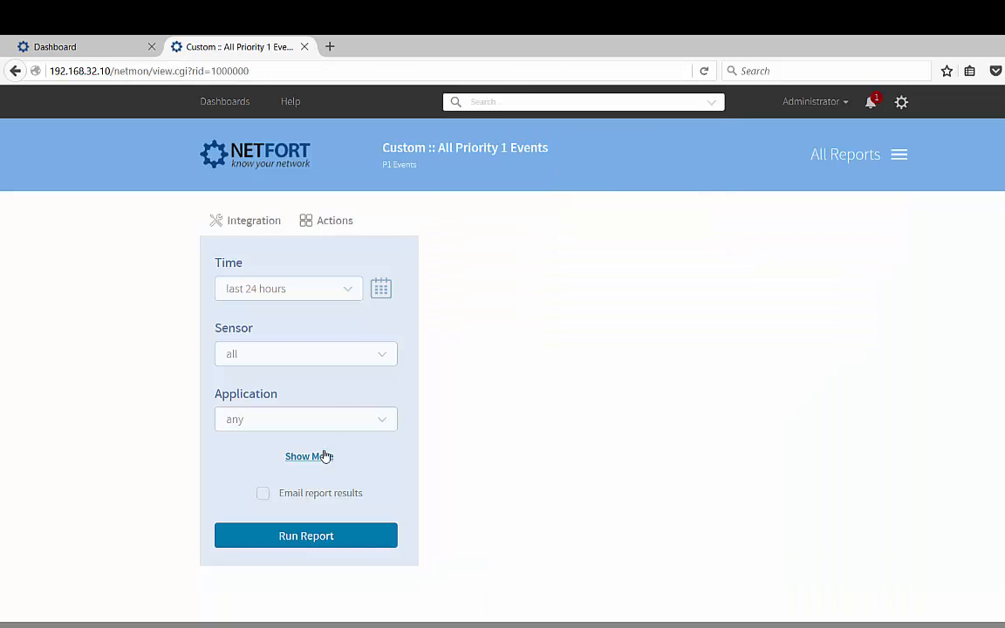
Look at the custom report's calendar time selection and its entry under My Reports in the list of all reports.
left_click(380, 289)
left_click(471, 511)
left_click(900, 156)
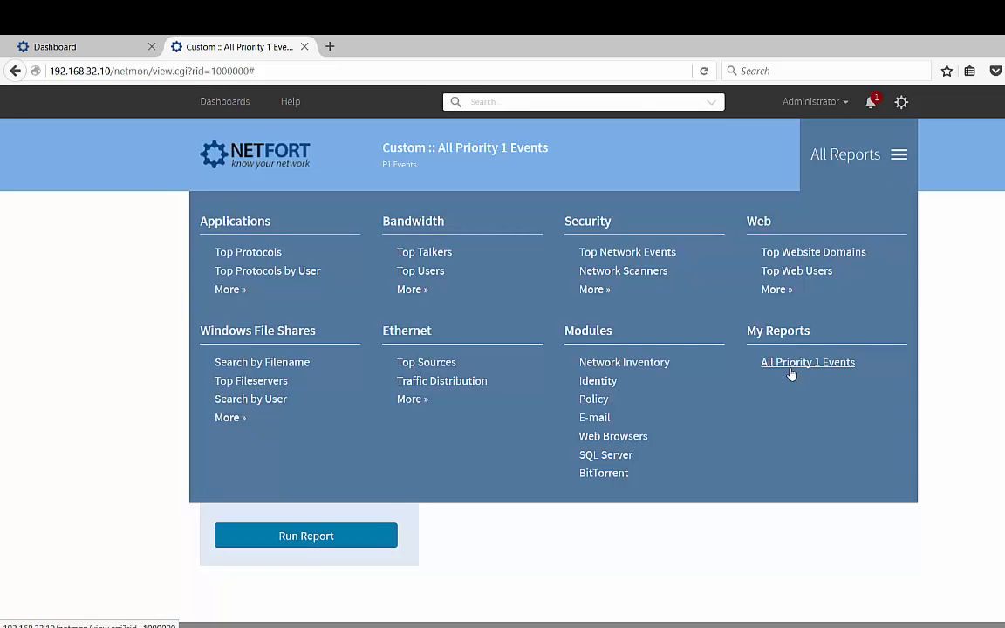
left_click(963, 292)
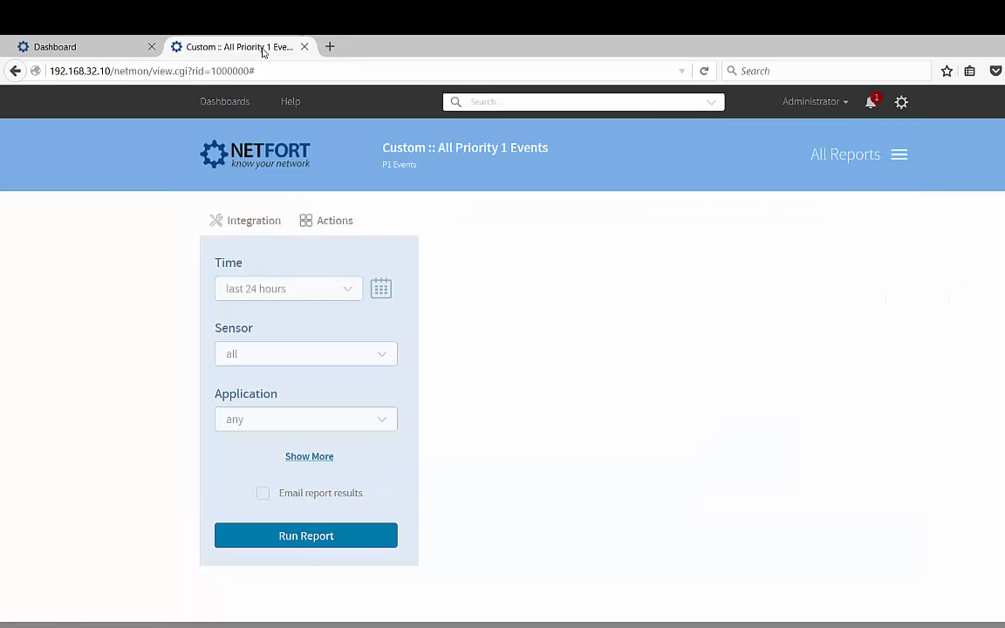
Open the Network Security dashboard for editing and delete the Security :: Top Network Events report from column 1.
left_click(248, 149)
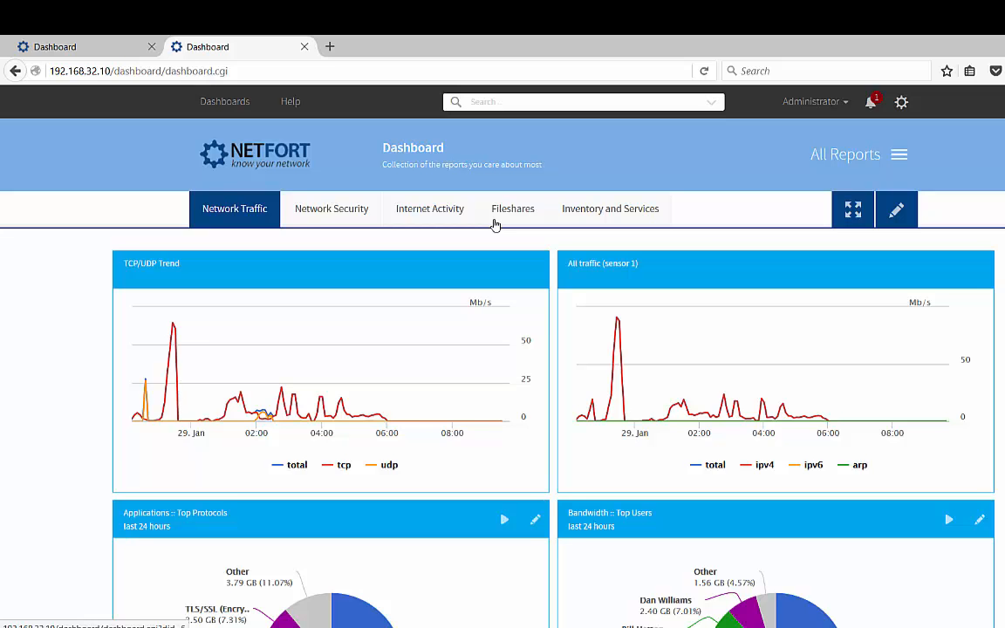
left_click(337, 216)
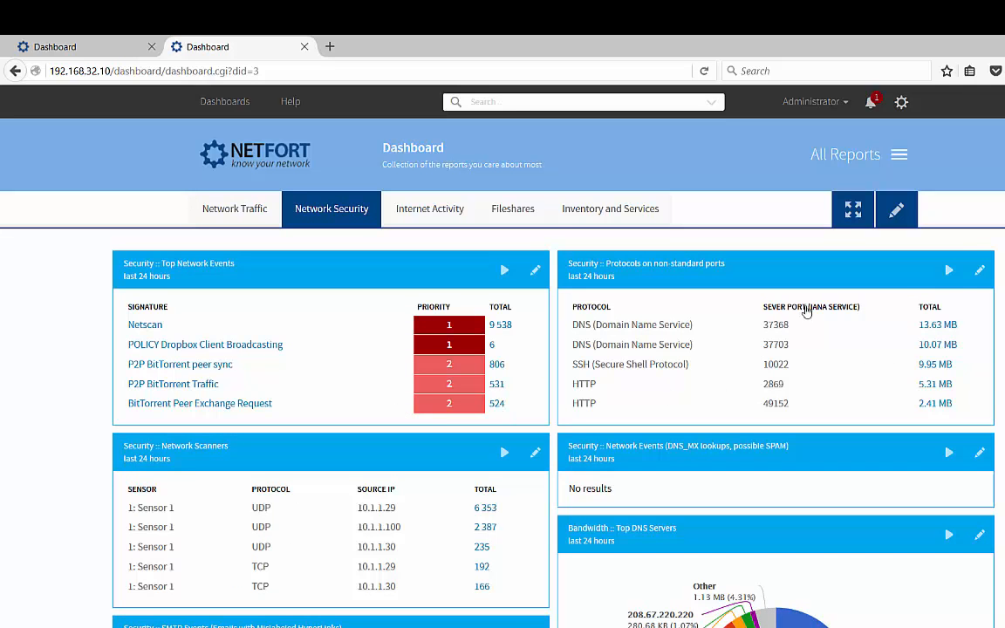
left_click(901, 210)
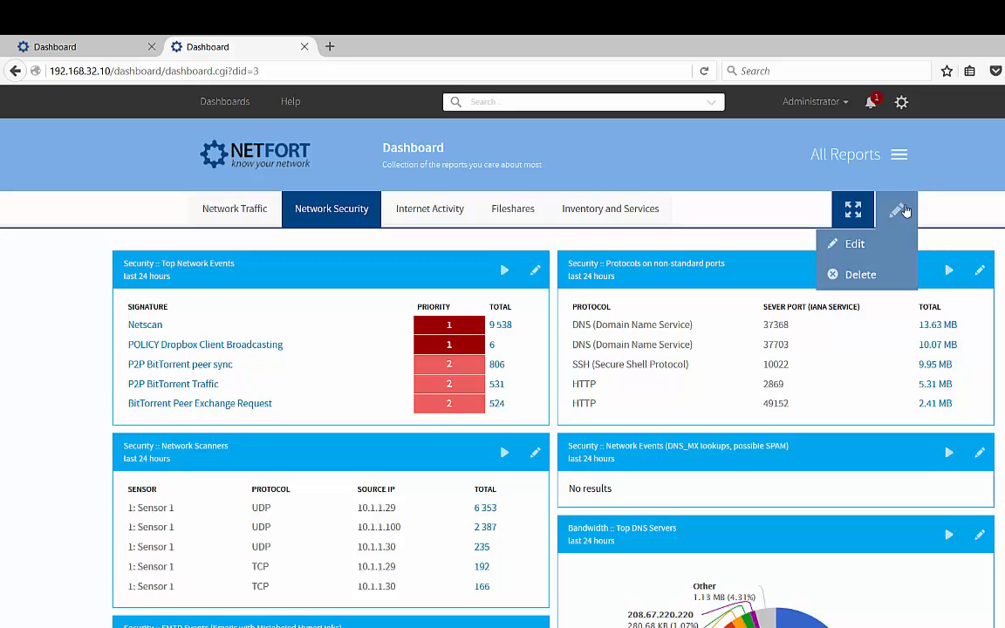
left_click(855, 245)
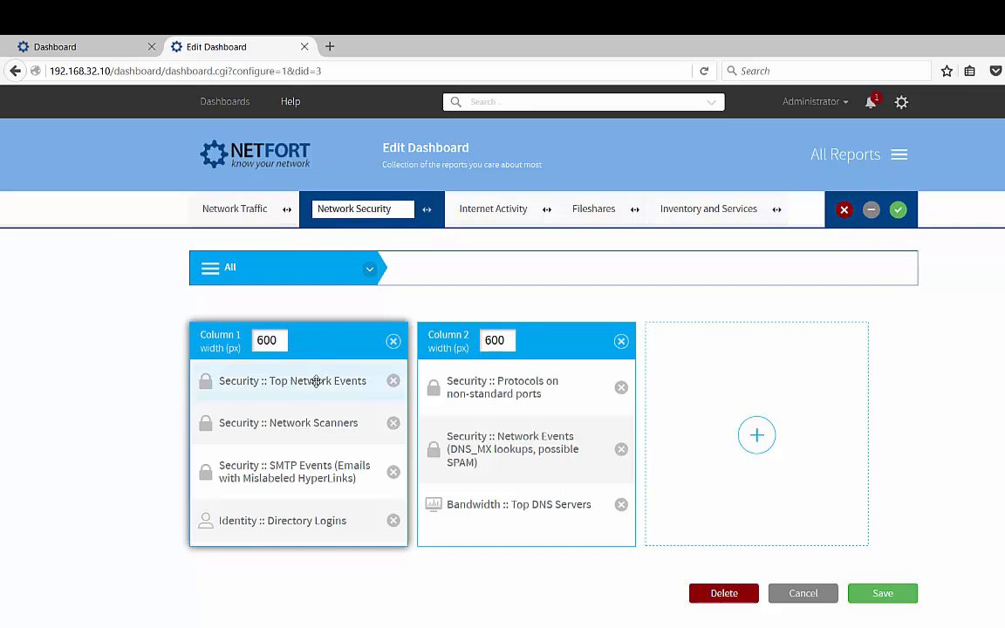
left_click(393, 384)
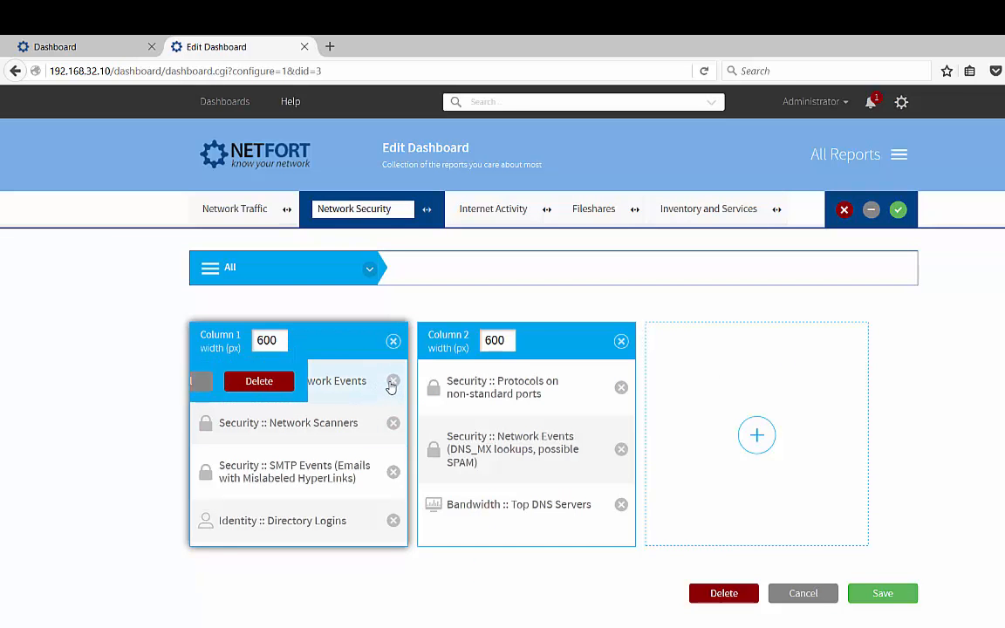
left_click(377, 383)
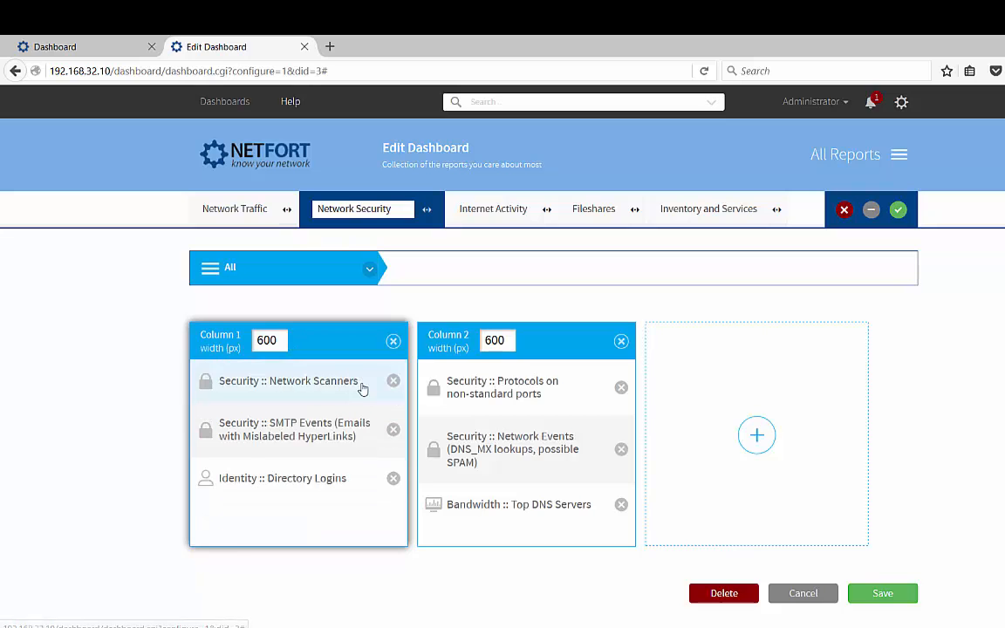
Search the available reports for "prior" and add both the custom report and the trend named All Priority 1 Events to column 1.
left_click(438, 265)
type("pr")
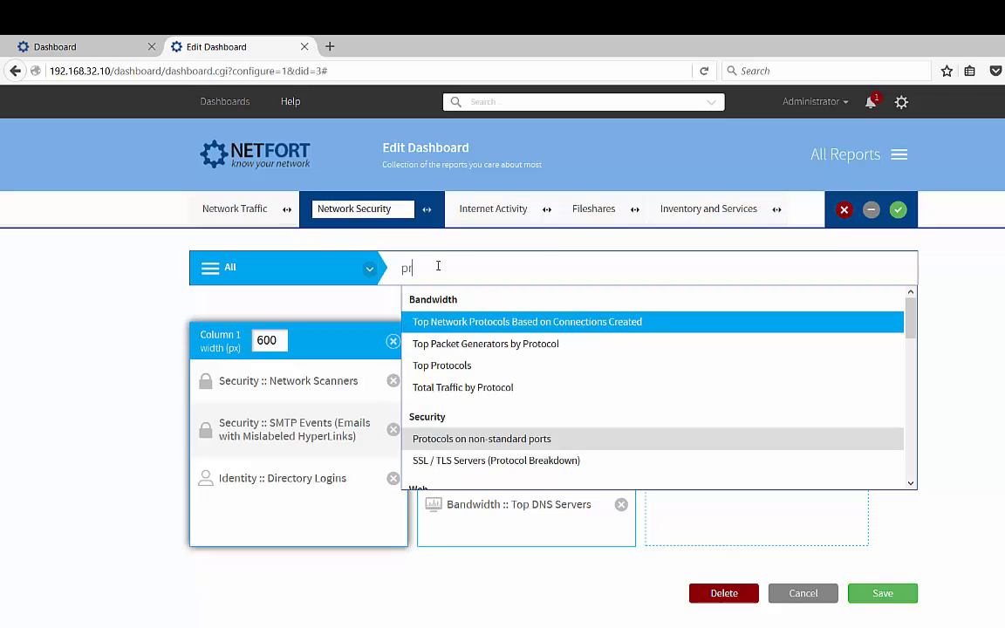
type("i")
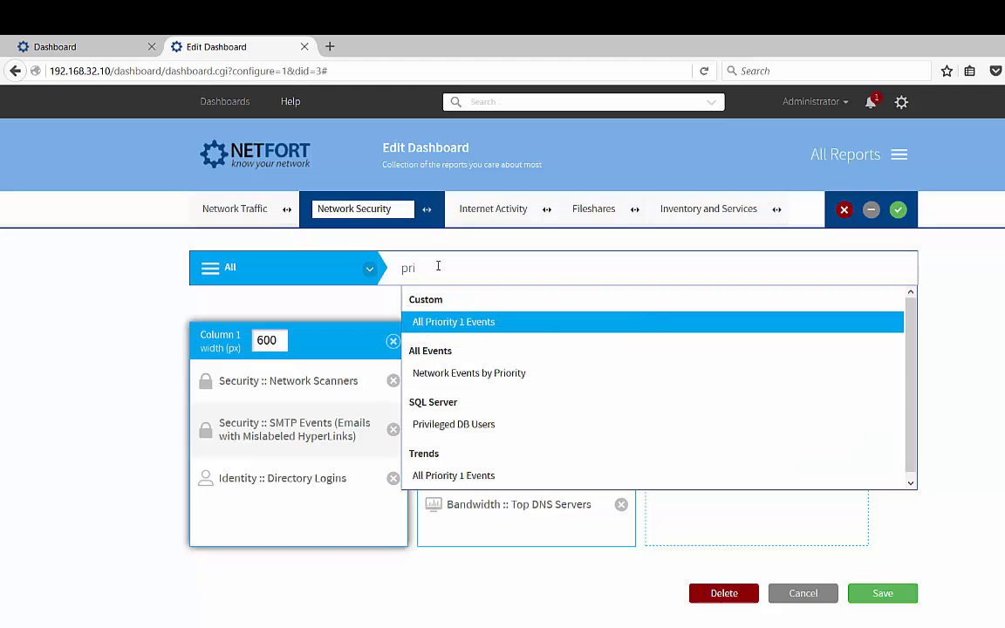
type("or")
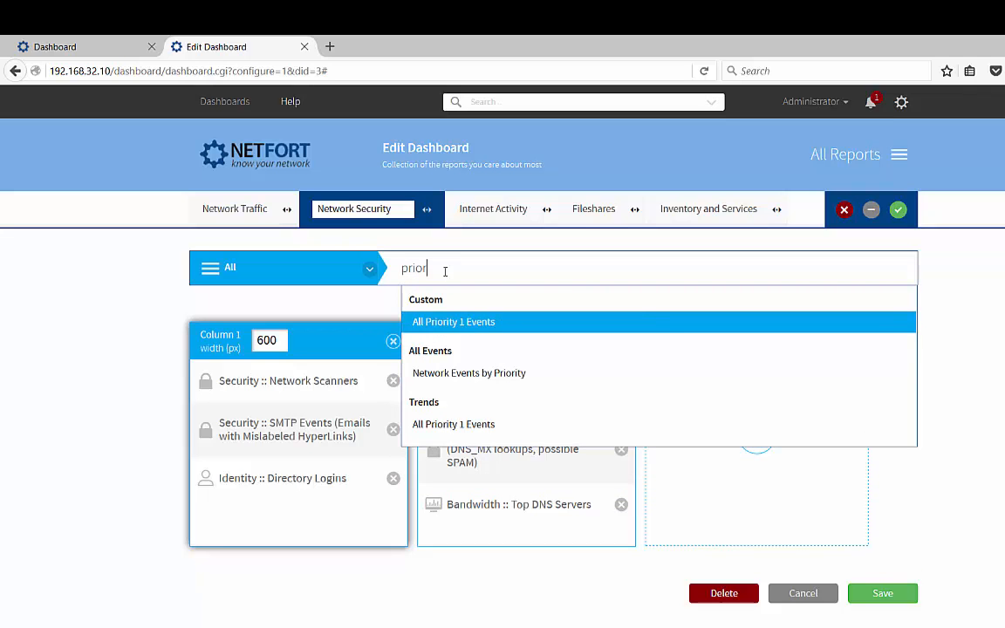
left_click(464, 323)
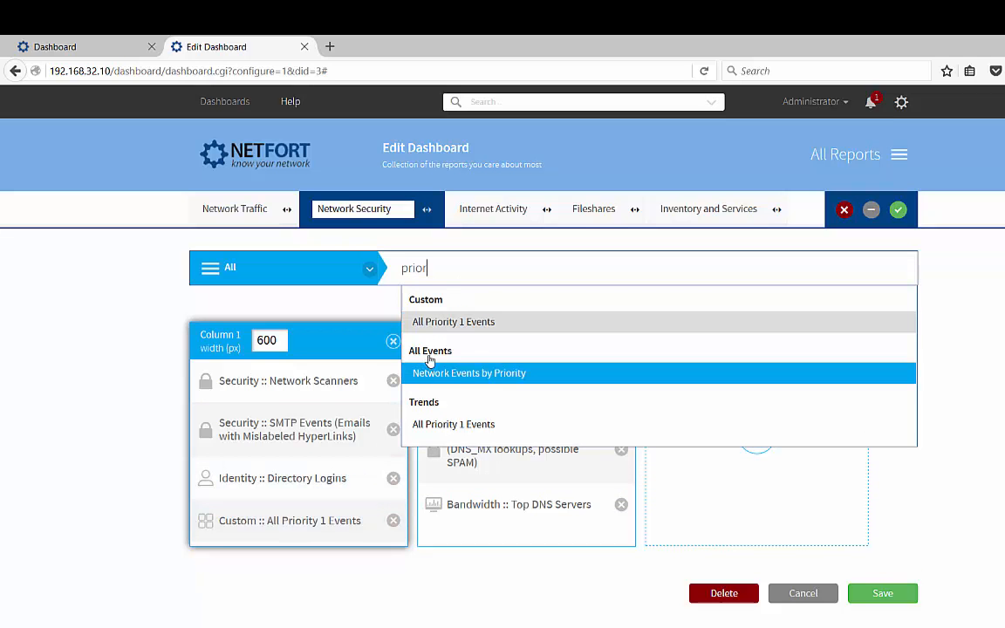
left_click(446, 426)
Reorder column 1 so the custom All Priority 1 Events report comes first and its trend second.
left_click_drag(303, 523, 303, 391)
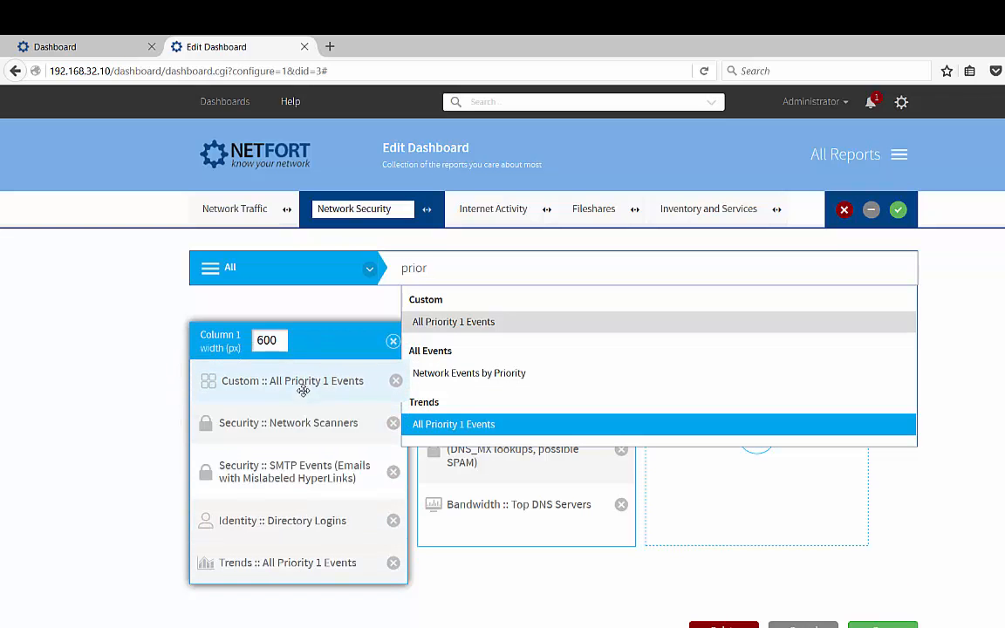
left_click_drag(298, 566, 296, 422)
left_click(160, 377)
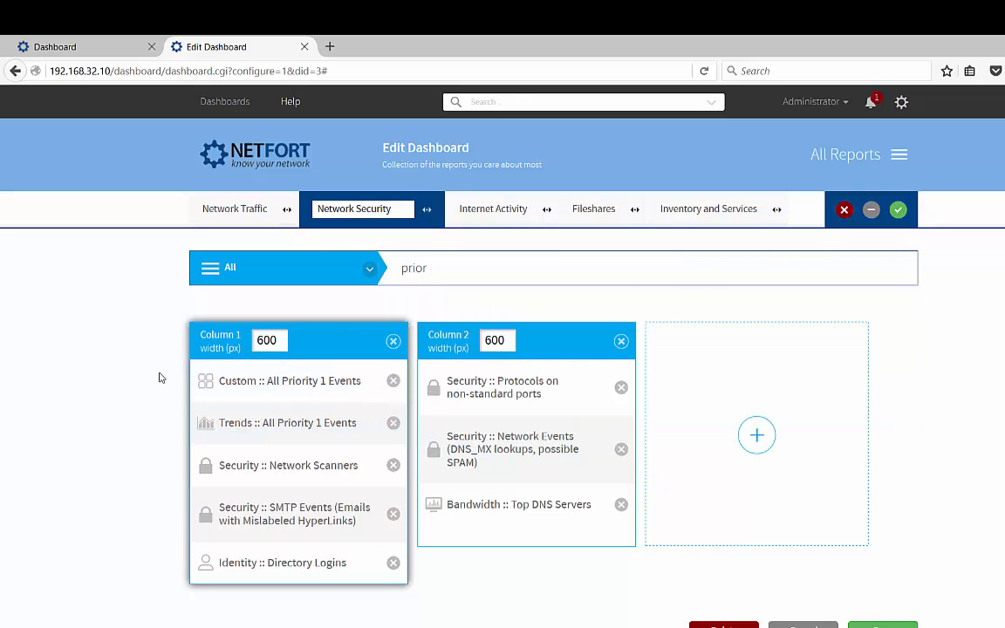
Set the width of column 1 and column 2 to 720 px and save the Network Security dashboard.
scroll(785, 561, "down", 2)
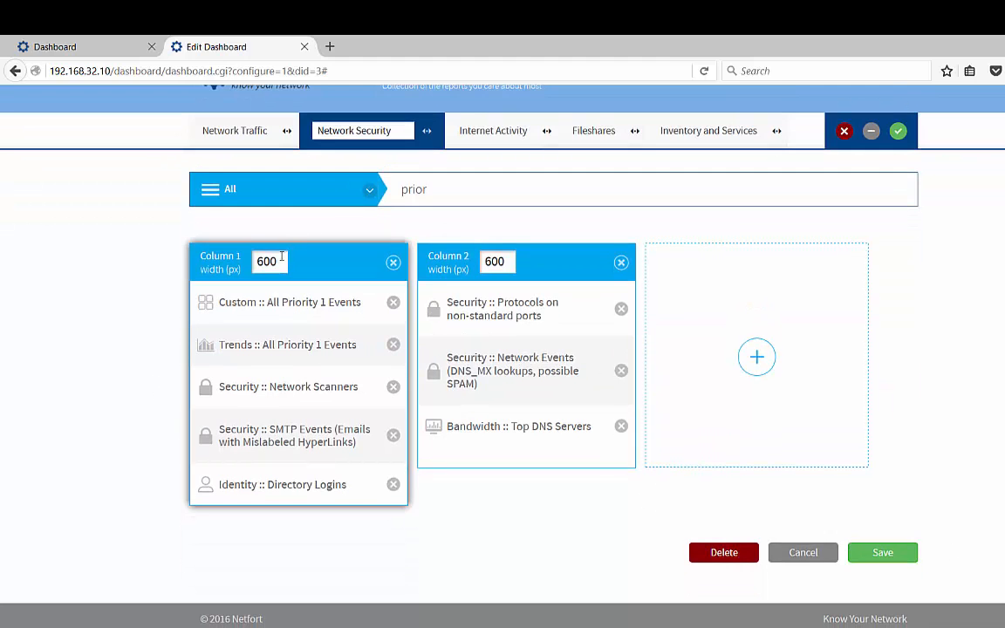
left_click_drag(282, 258, 227, 255)
type("720")
key("Tab")
type("720")
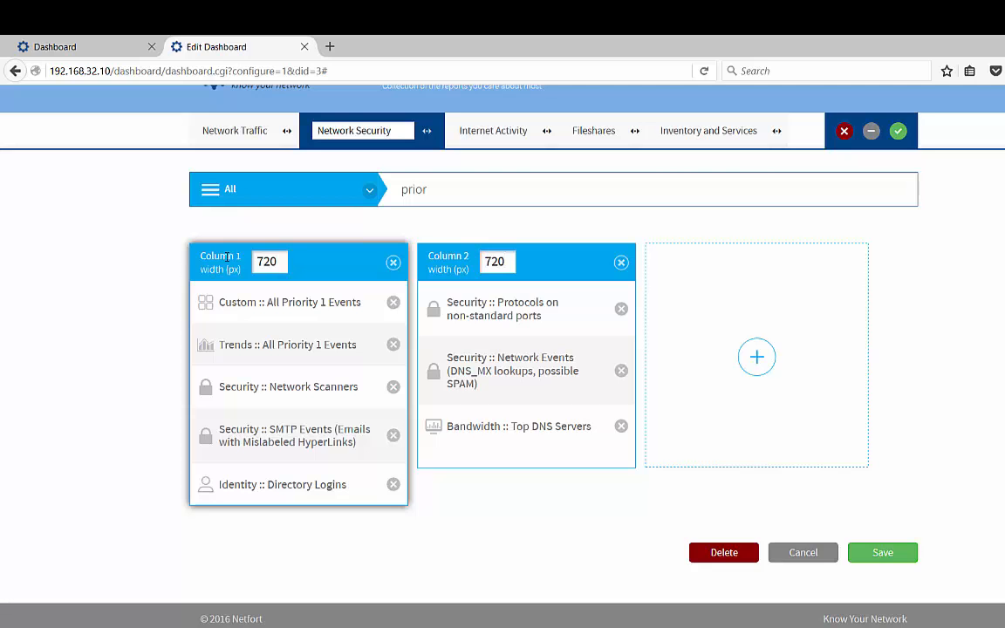
left_click(891, 553)
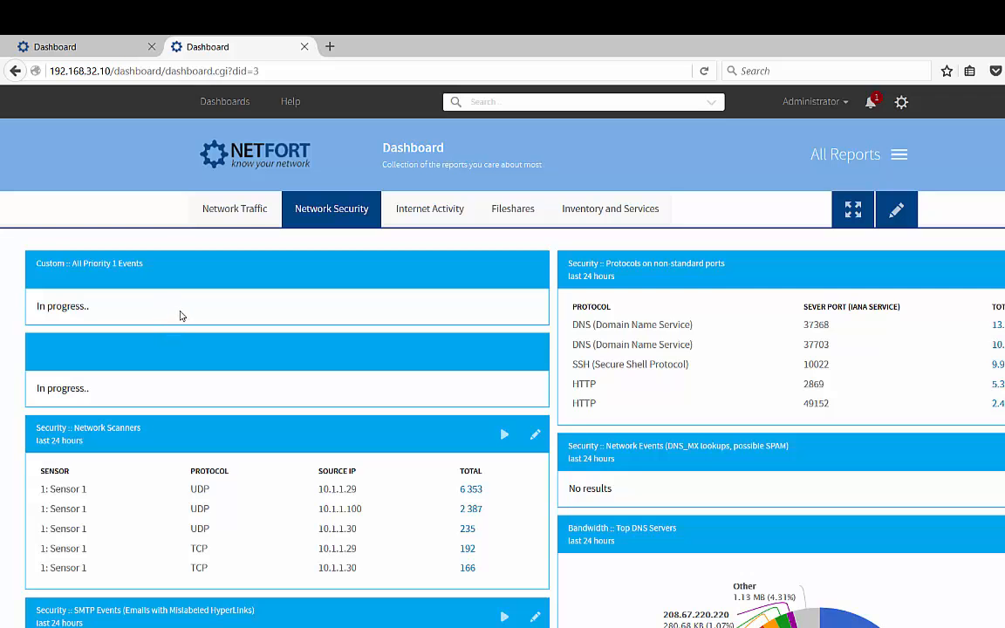
View the Network Traffic dashboard and return to the Network Security dashboard.
left_click(241, 211)
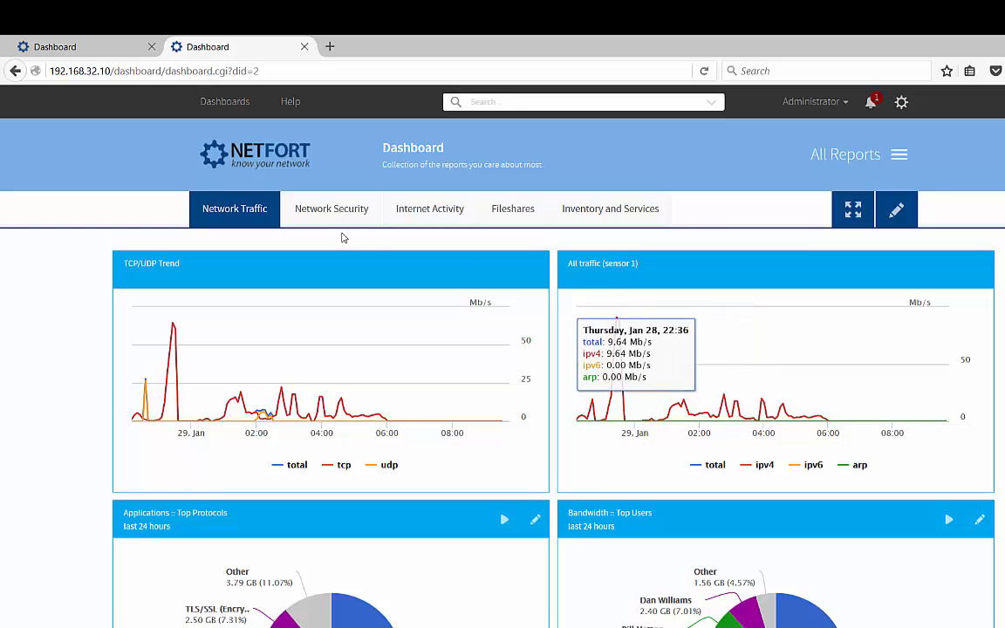
left_click(331, 209)
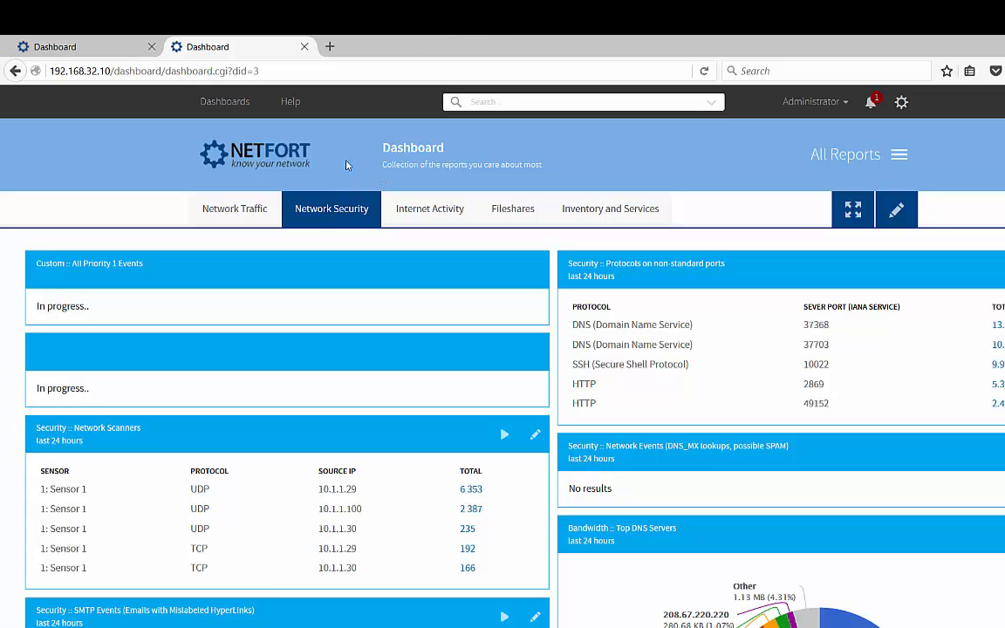
Switch to the dashboard at 10.1.1.201, open its sensors status page, and examine the status row of local Sensor 1.
left_click(96, 46)
left_click(900, 102)
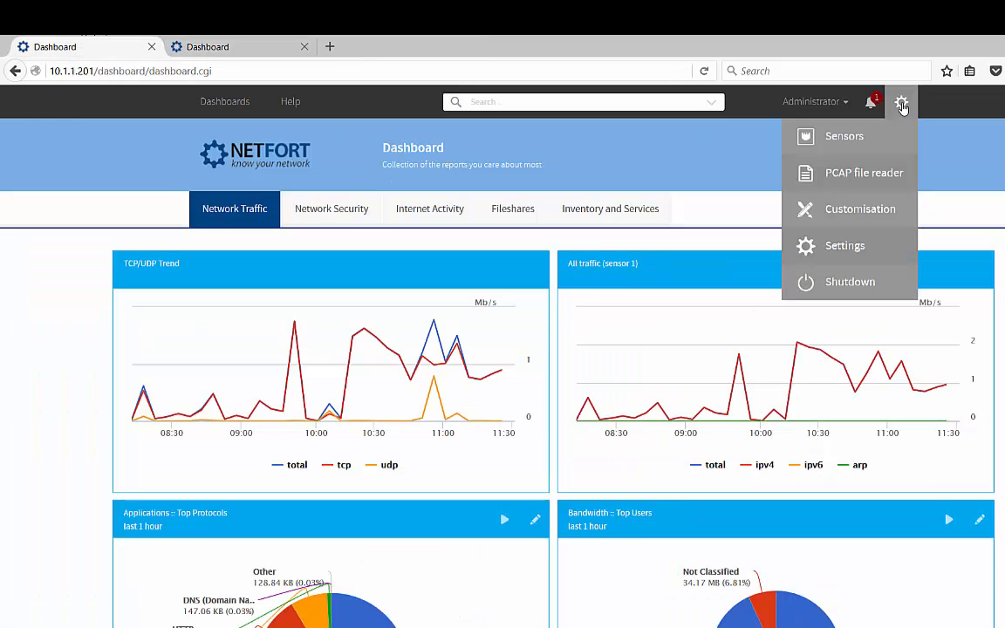
left_click(844, 138)
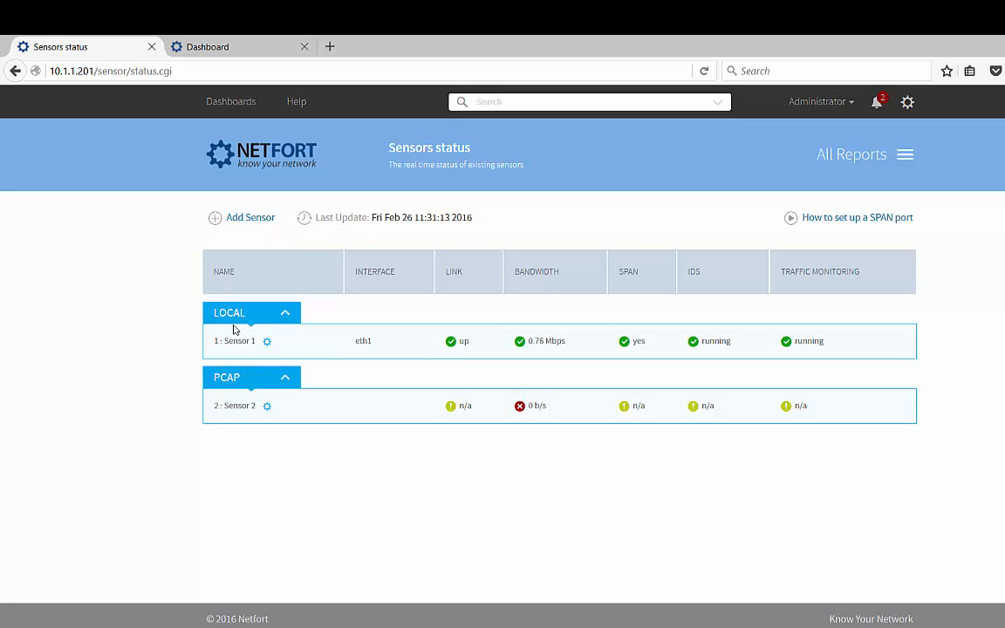
double_click(372, 339)
left_click_drag(857, 345, 223, 338)
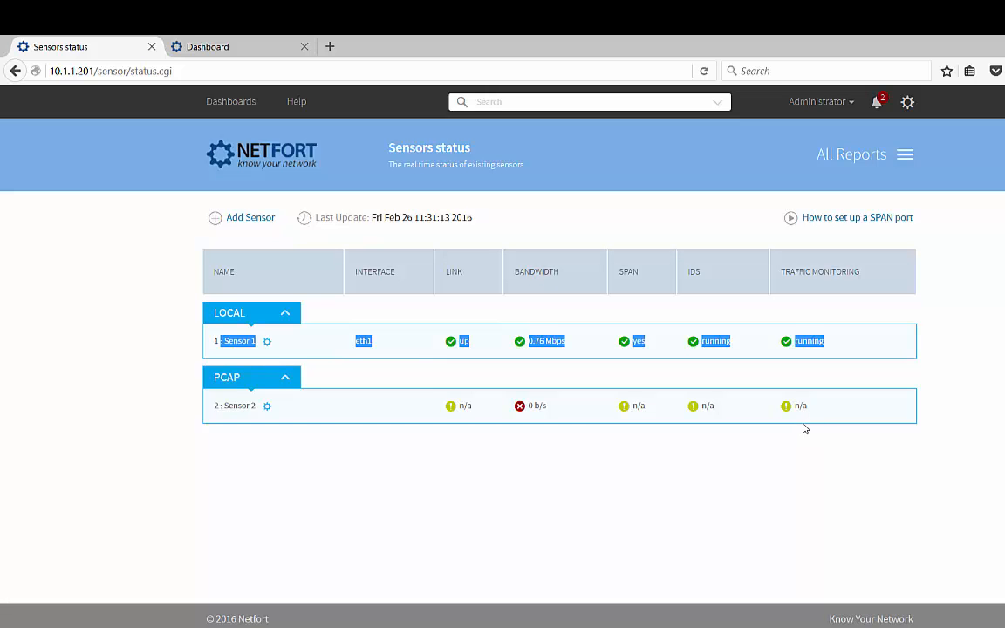
Examine the status row of PCAP Sensor 2 on the sensors status page.
left_click_drag(815, 411, 258, 430)
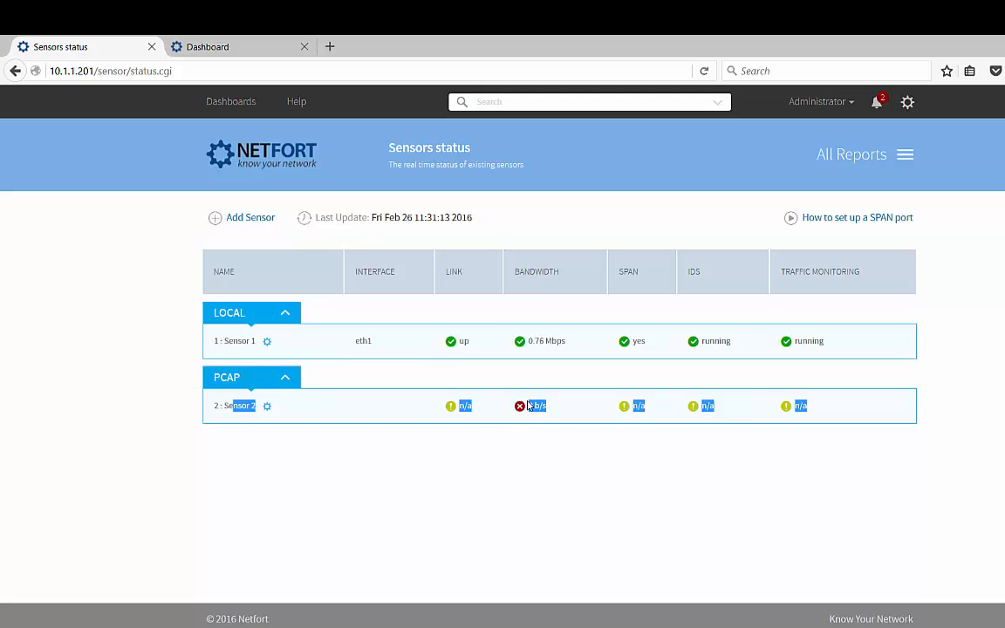
left_click(676, 446)
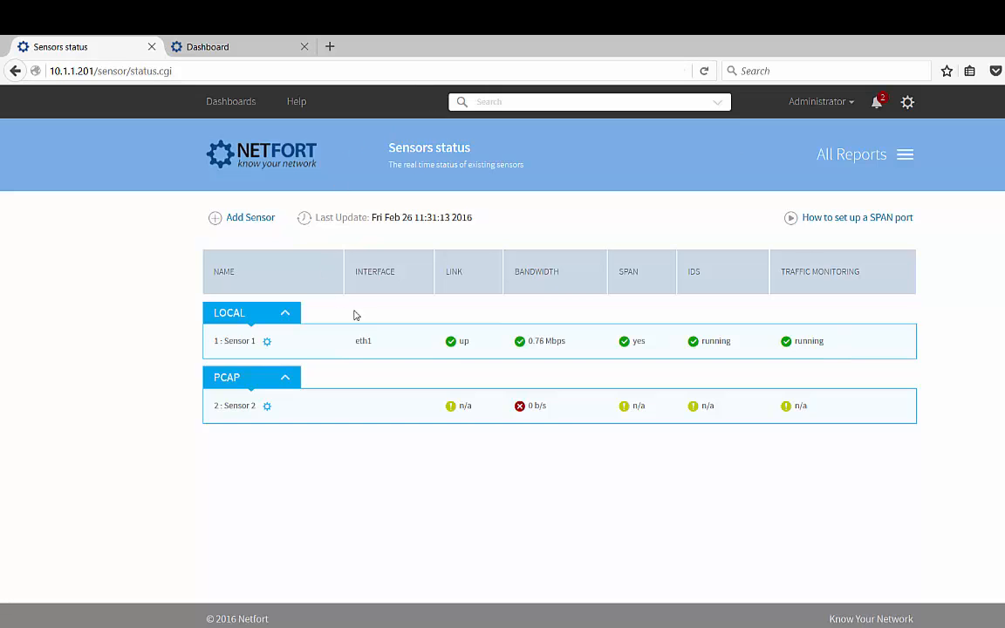
Delete the trial license notification and open the add-domain form through the Identity Module notification.
left_click(879, 106)
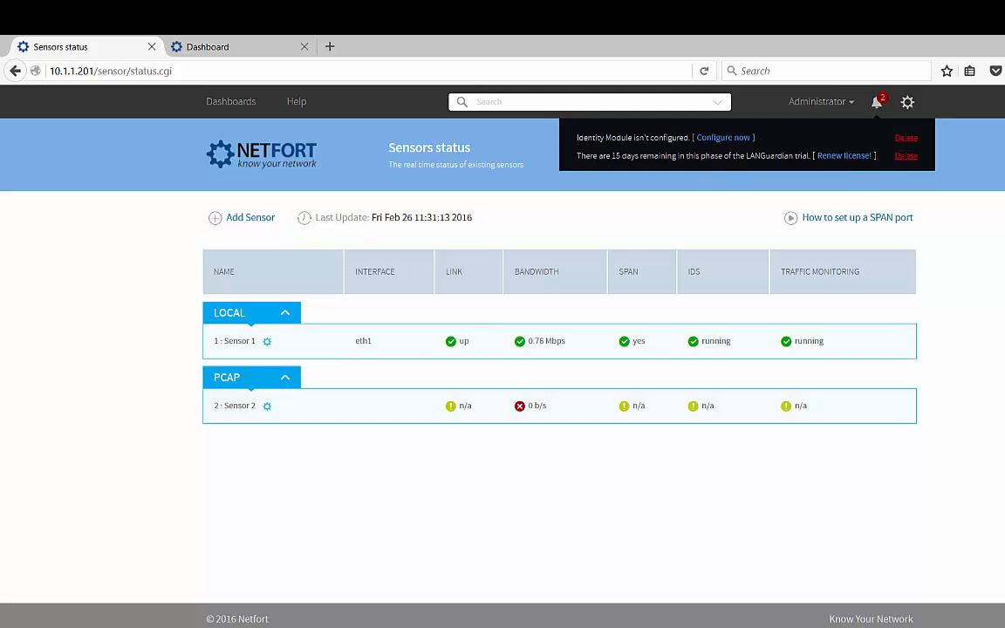
left_click(907, 157)
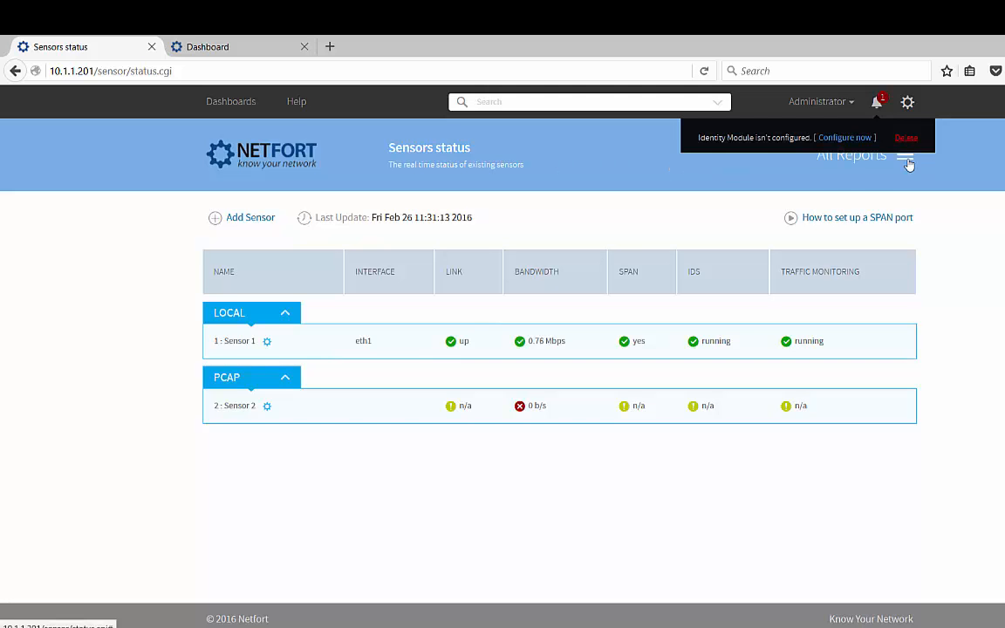
left_click(848, 141)
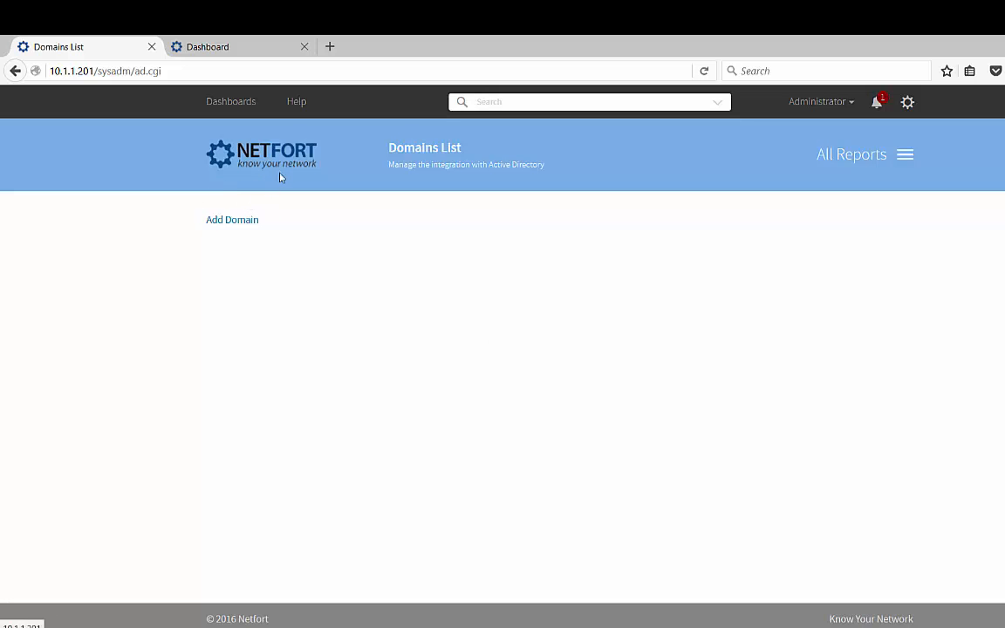
left_click(227, 223)
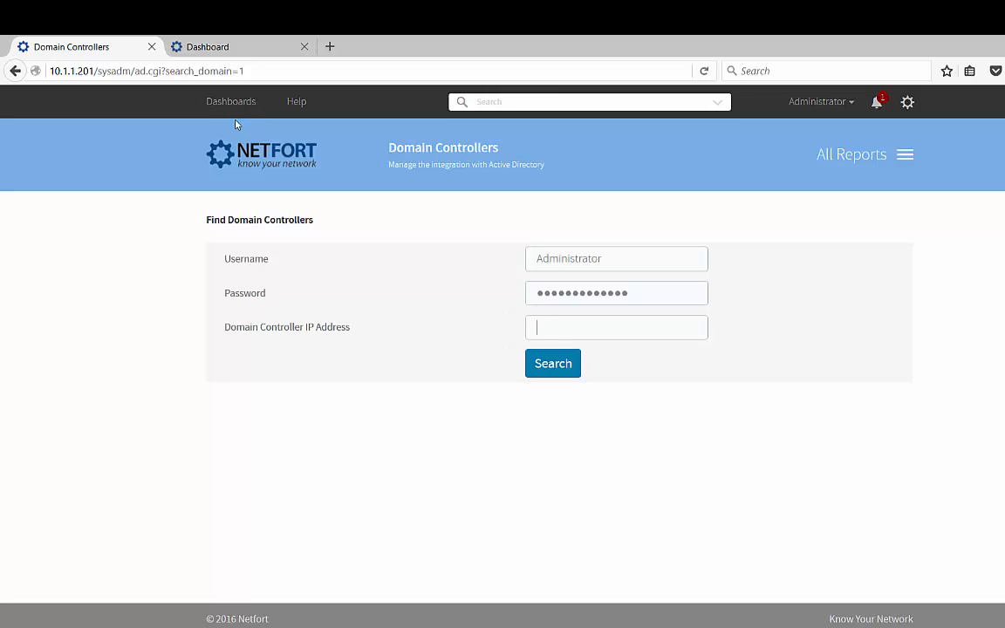
Return to the Network Traffic dashboard, look over its charts, and view the list of available reports in the report search.
left_click(220, 160)
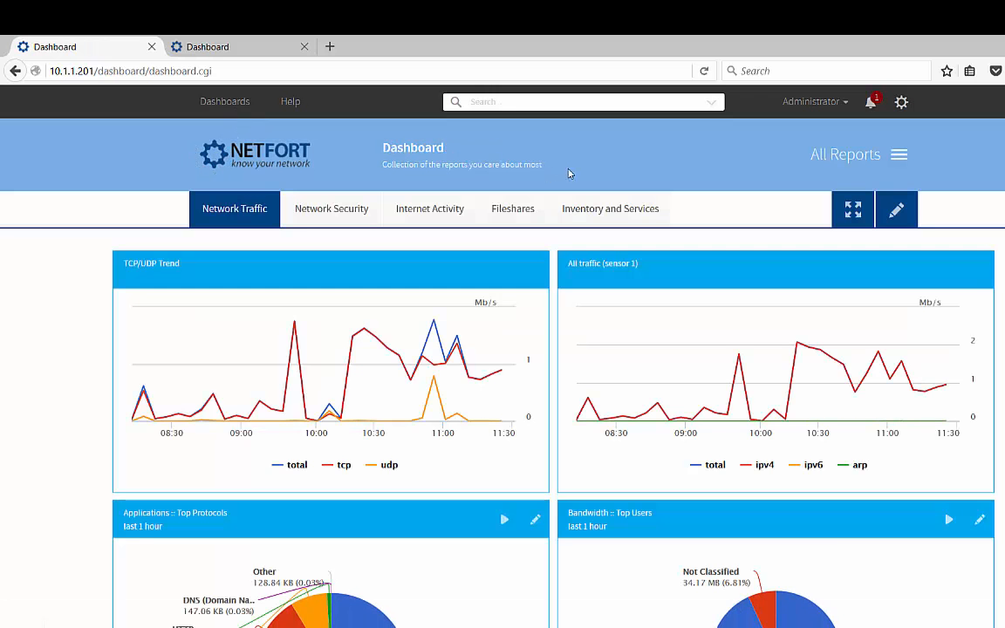
scroll(577, 177, "down", 2)
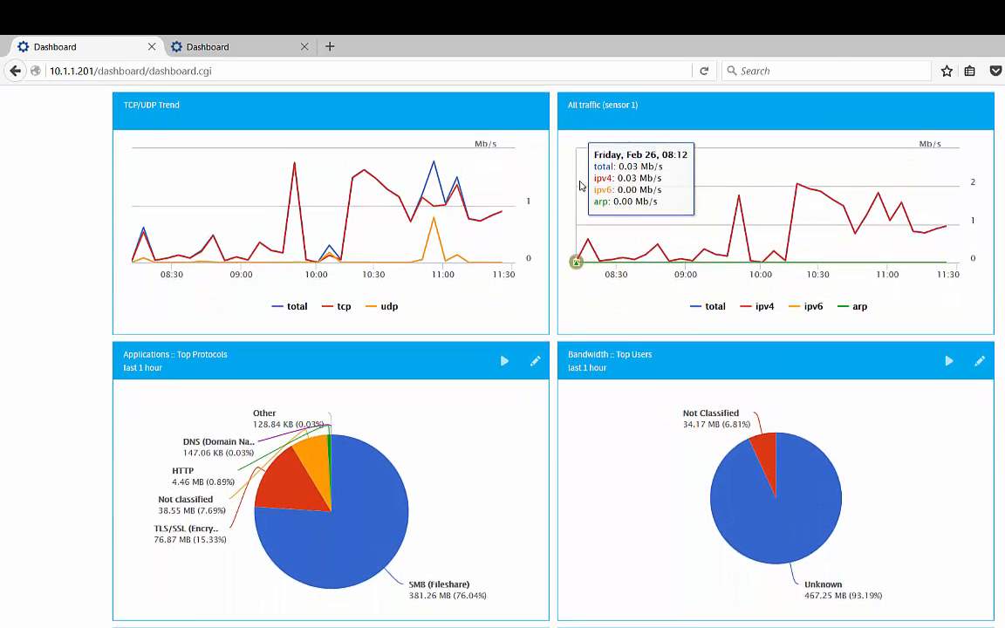
scroll(581, 178, "up", 2)
left_click(544, 103)
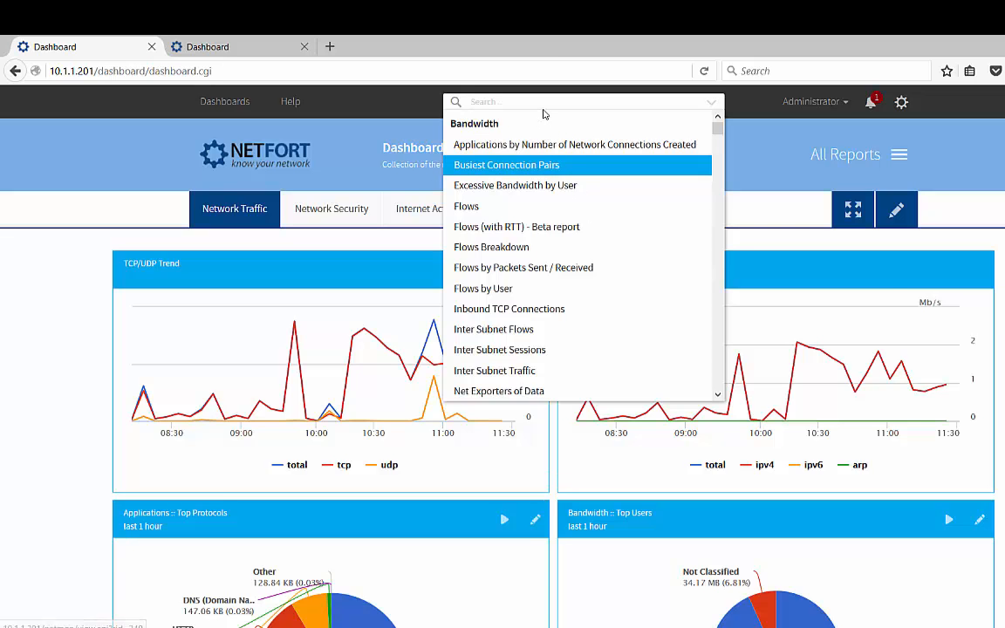
left_click(1000, 349)
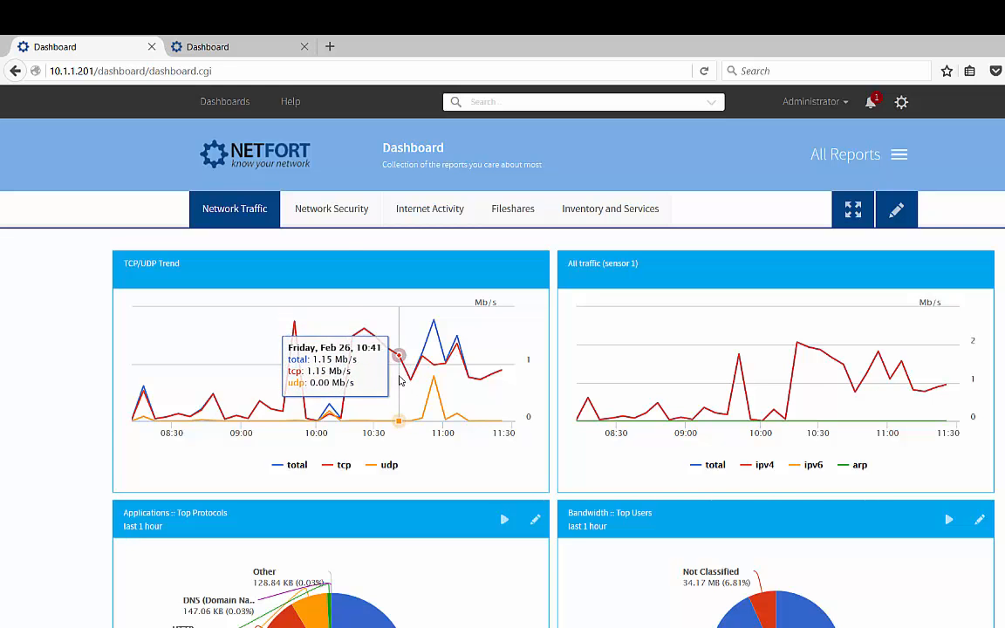
Open the Network Security dashboard on 10.1.1.201 and compare it with the one on 192.168.32.10.
left_click(306, 208)
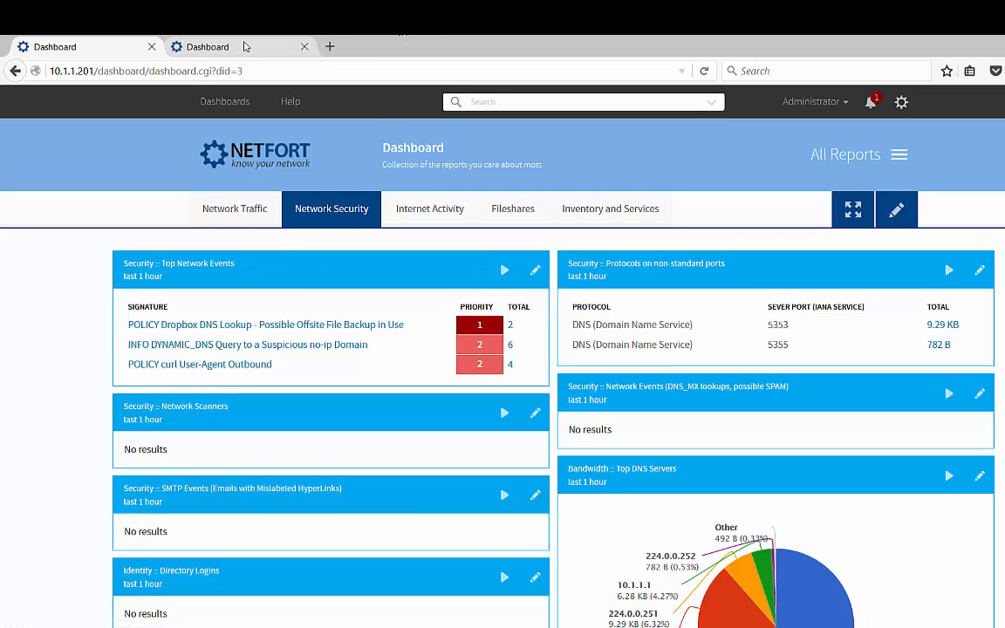
left_click(272, 46)
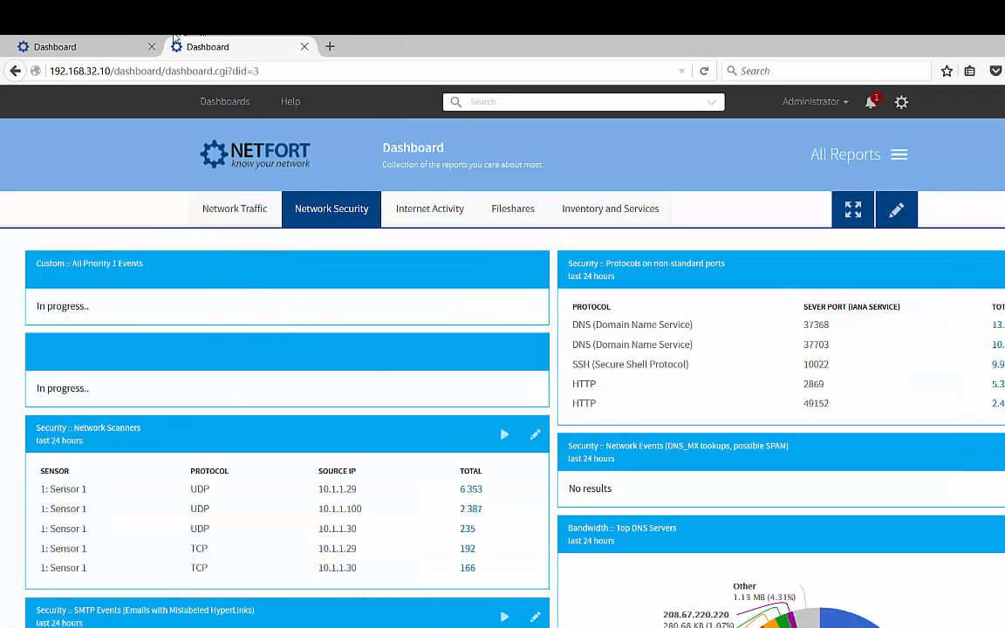
key("ctrl+Tab")
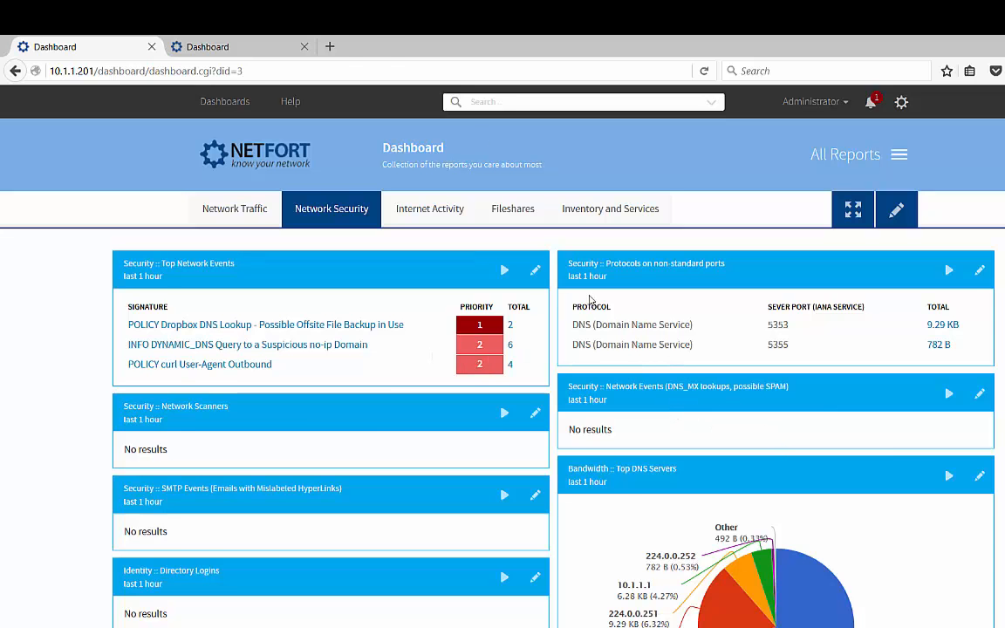
left_click(225, 43)
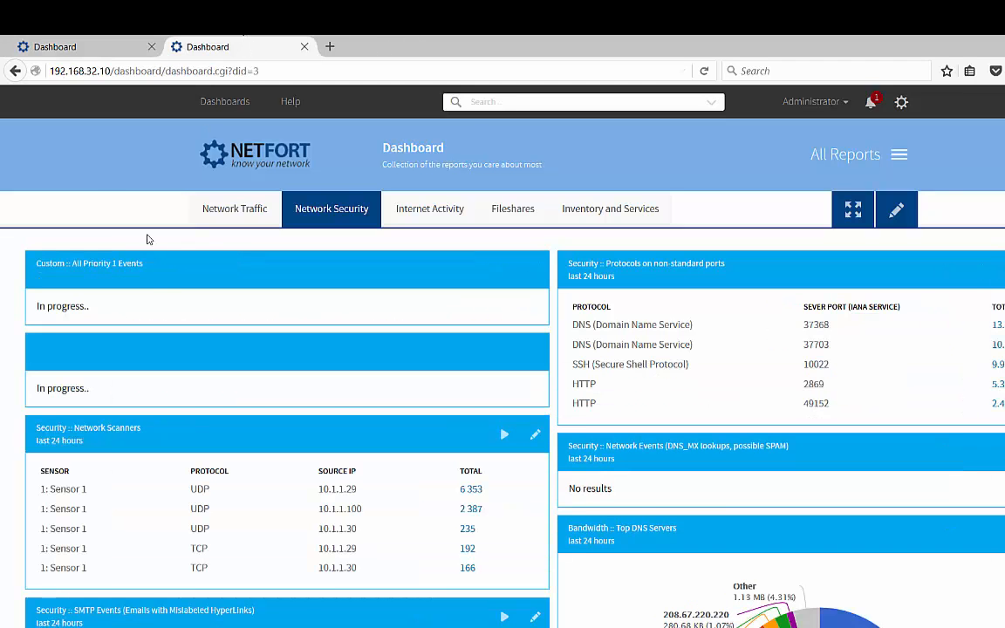